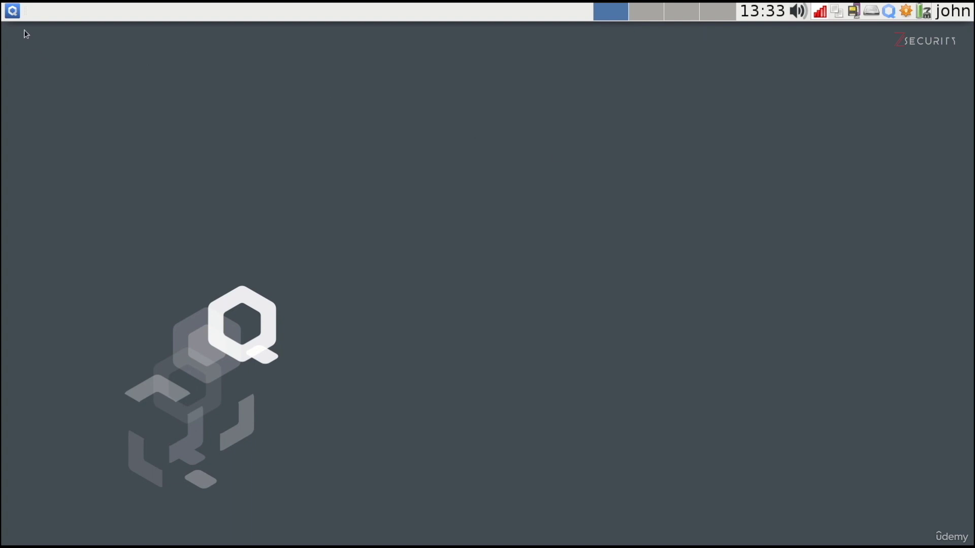
# Launch Firefox in the personal domain
pyautogui.click(8, 14)
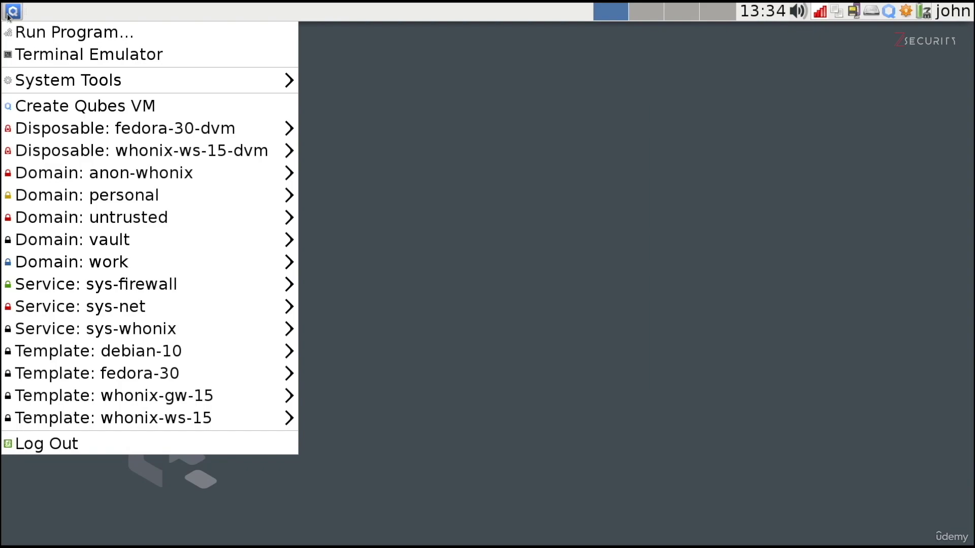
pyautogui.moveTo(84, 173)
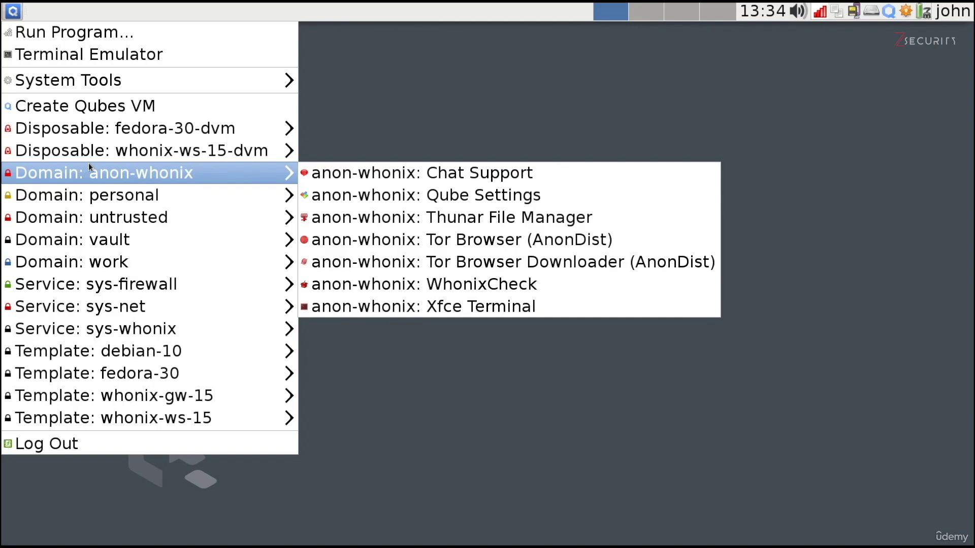
pyautogui.moveTo(99, 282)
pyautogui.moveTo(141, 174)
pyautogui.moveTo(253, 199)
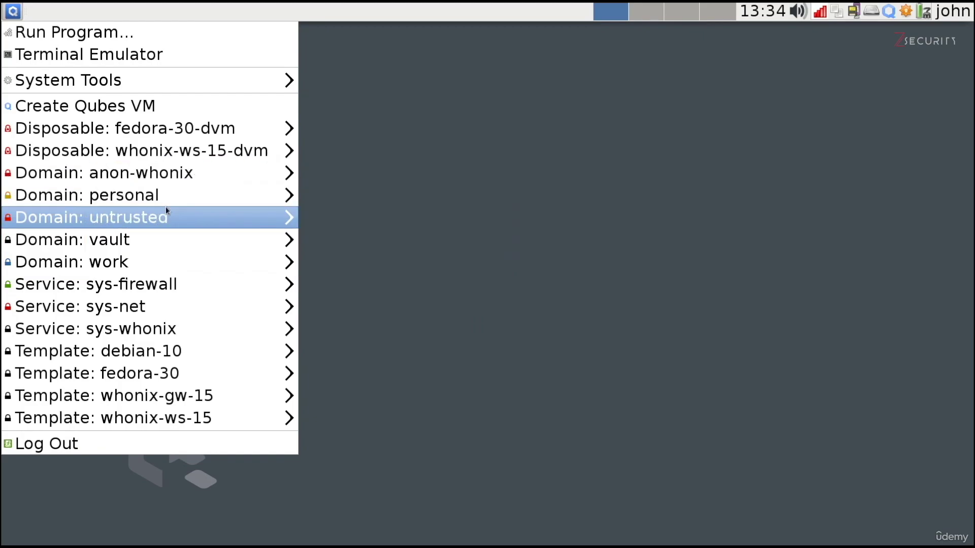
pyautogui.moveTo(182, 201)
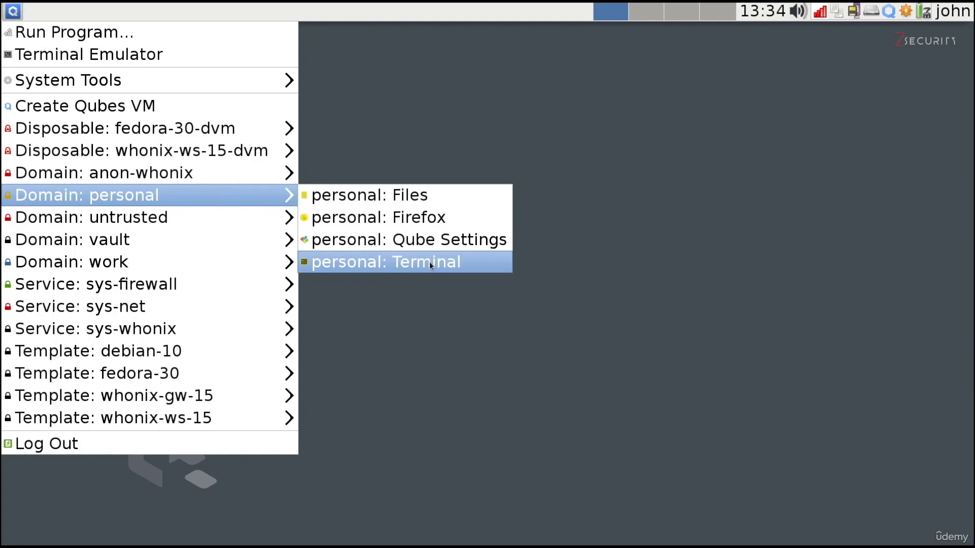
pyautogui.click(443, 218)
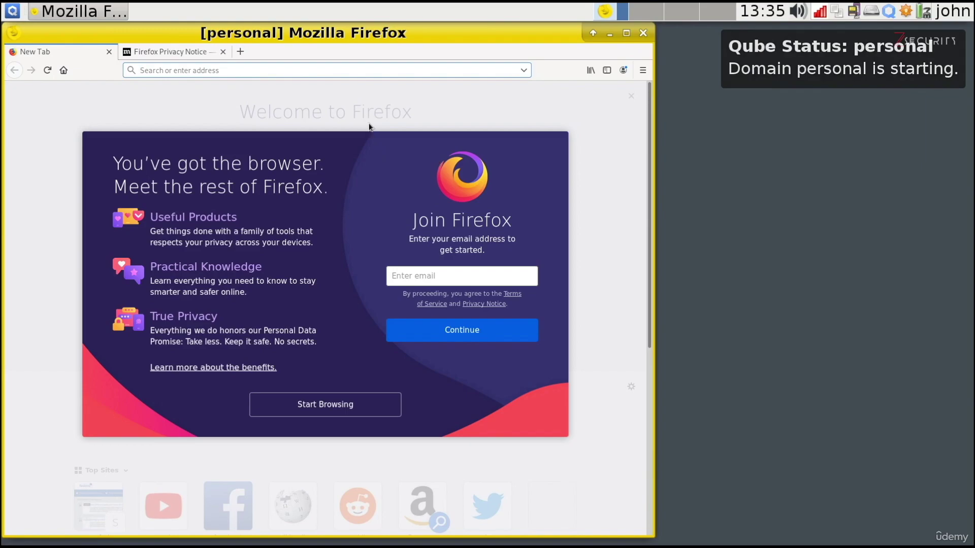
# Load zsecurity.org in the personal Firefox window and skim the home page's latest posts
pyautogui.click(309, 63)
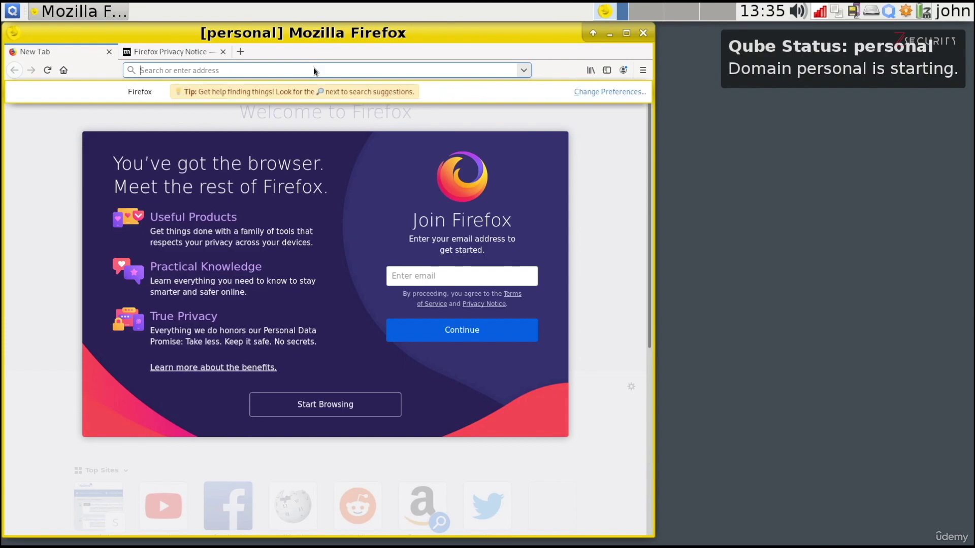
pyautogui.write('zsecuri')
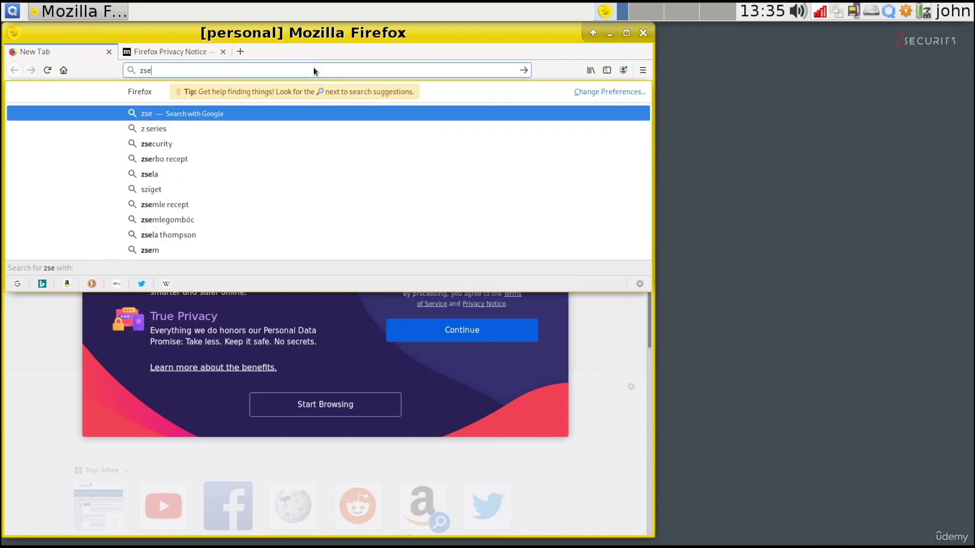
pyautogui.write('ty.org')
pyautogui.press('Return')
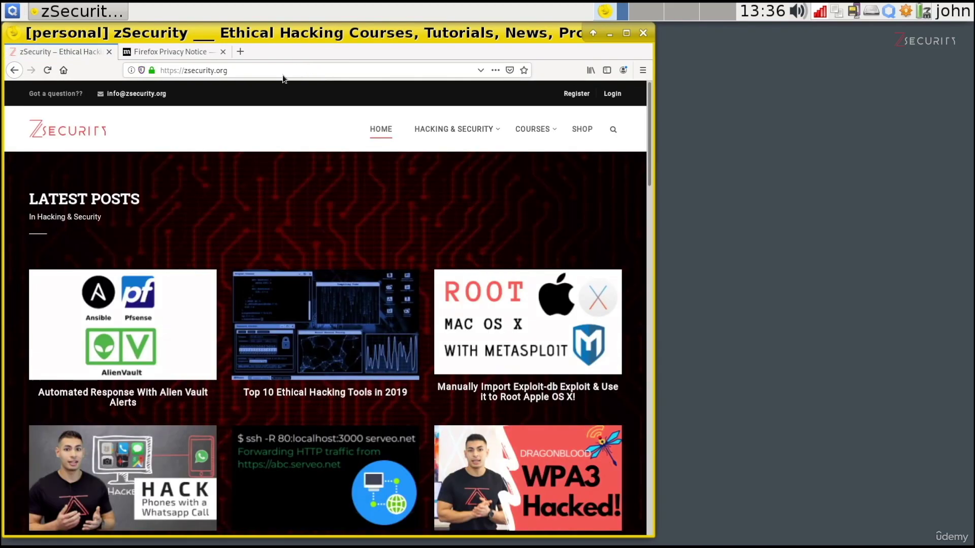
pyautogui.scroll(-2, 278, 162)
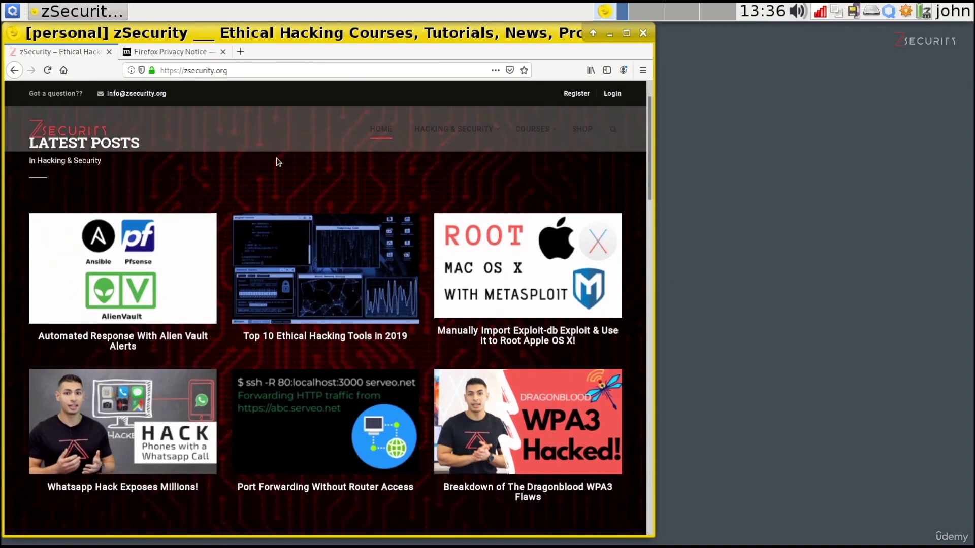
pyautogui.scroll(-5, 279, 160)
pyautogui.scroll(5, 285, 156)
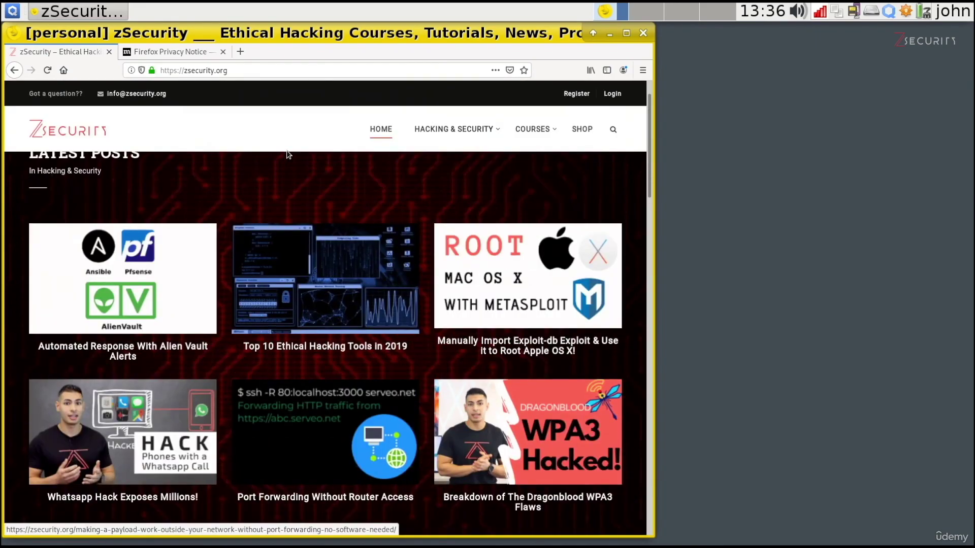
pyautogui.scroll(1, 287, 155)
# Open the personal domain's Files application and move its window over the personal Firefox window
pyautogui.click(11, 11)
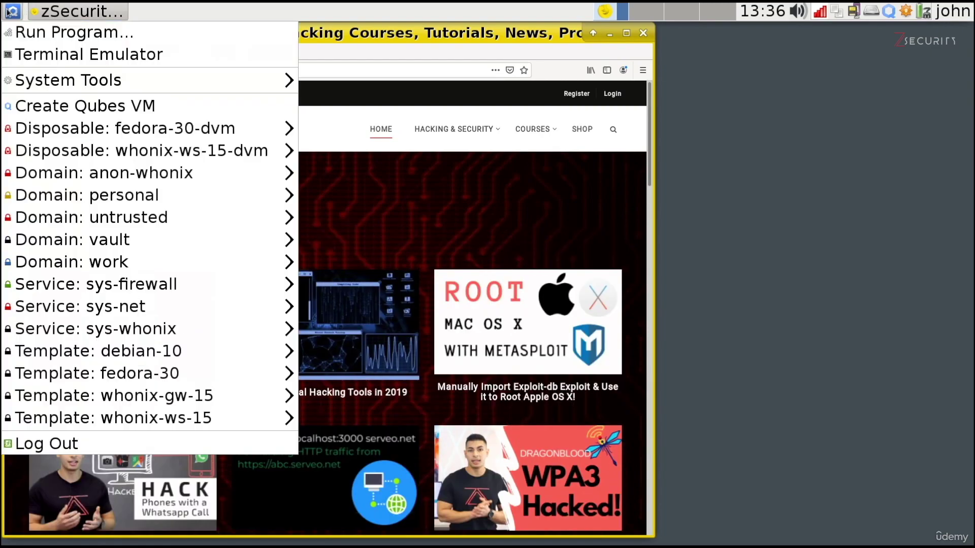
pyautogui.moveTo(105, 198)
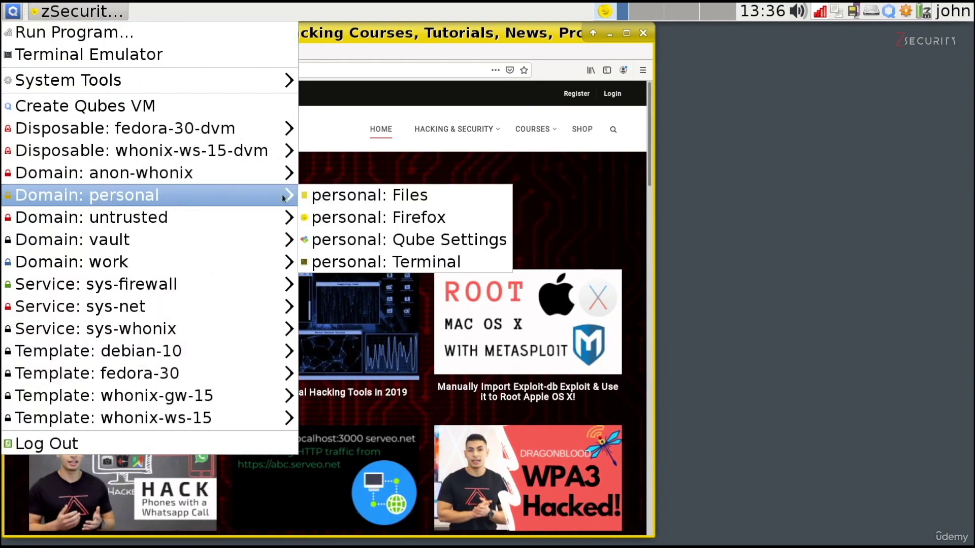
pyautogui.click(442, 197)
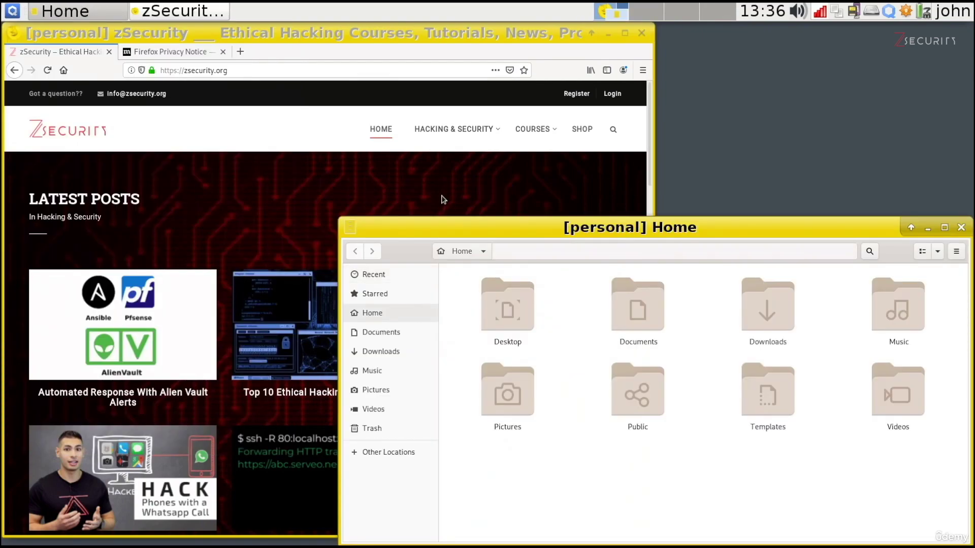
pyautogui.moveTo(468, 234); pyautogui.dragTo(144, 123)
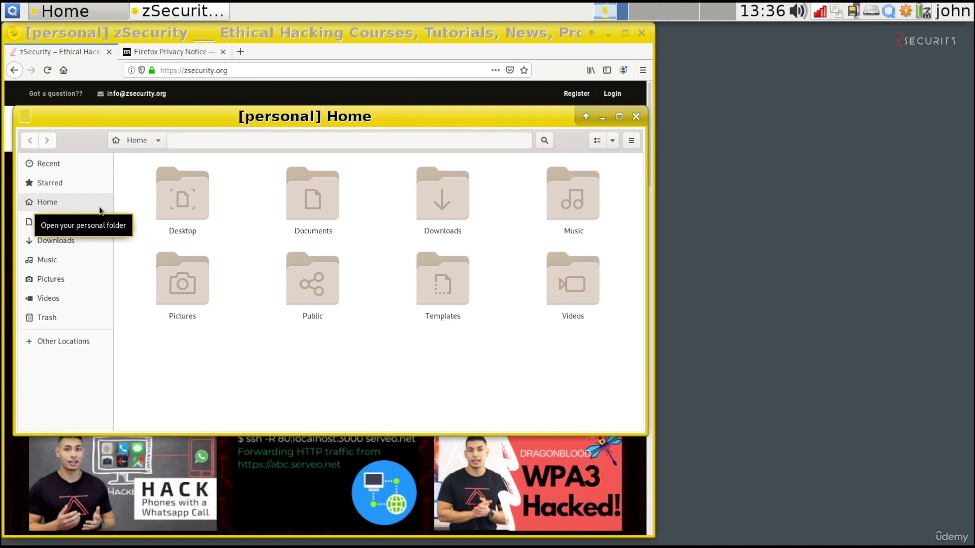
# Check the Downloads folder and the actions offered for it, and move the personal Files window off the zSecurity page's main area
pyautogui.doubleClick(452, 204)
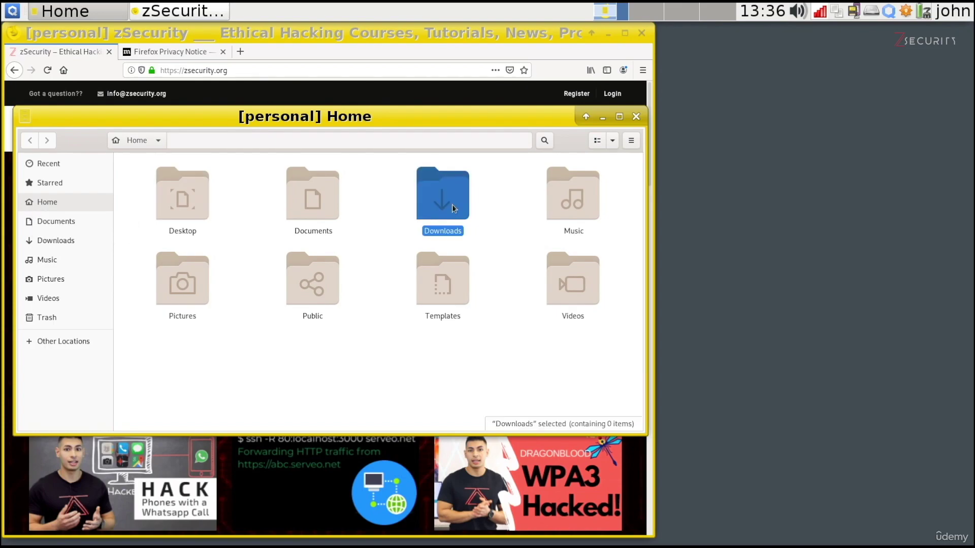
pyautogui.click(138, 141)
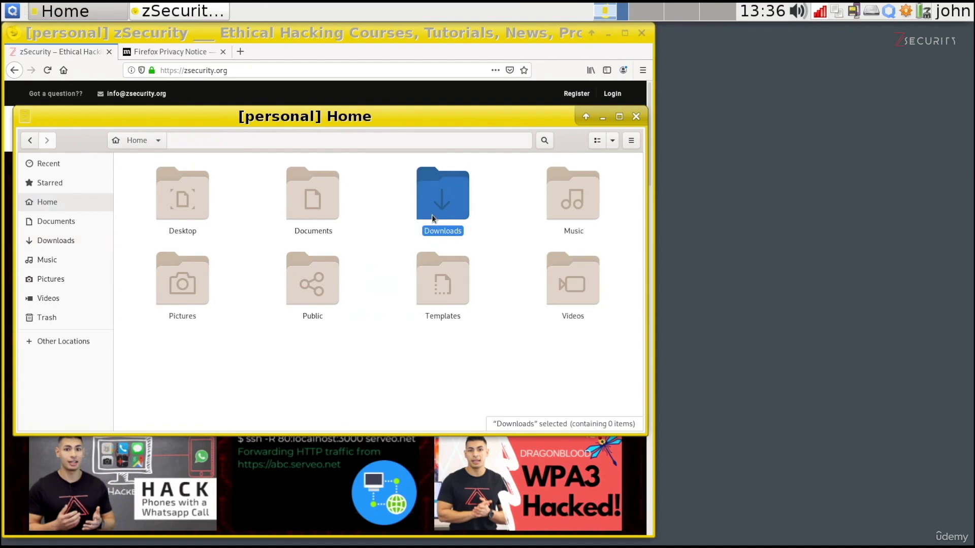
pyautogui.rightClick(442, 205)
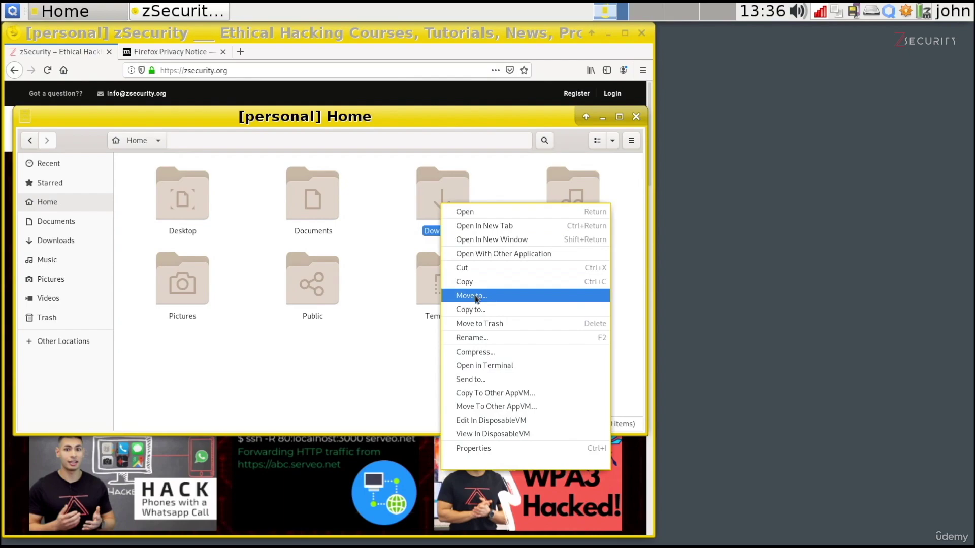
pyautogui.click(388, 400)
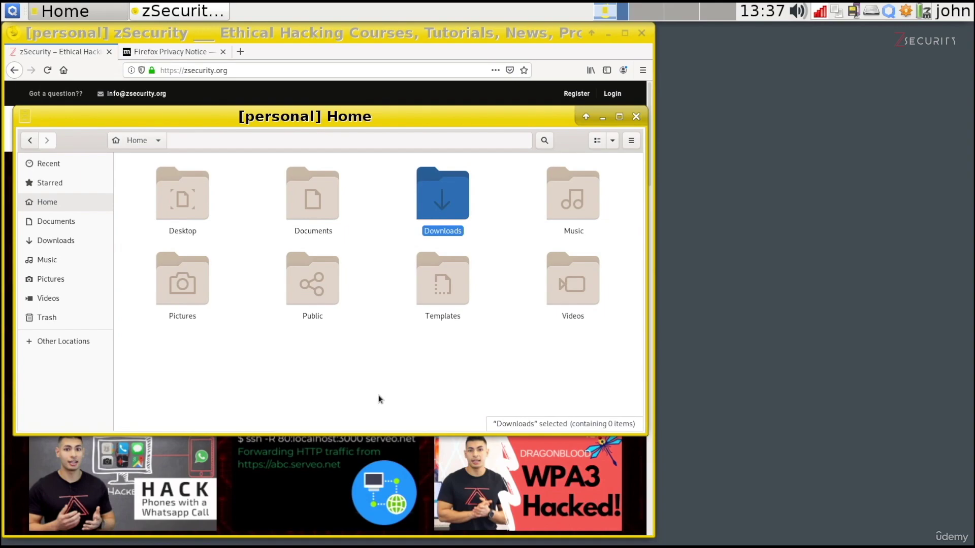
pyautogui.moveTo(204, 118); pyautogui.dragTo(530, 26)
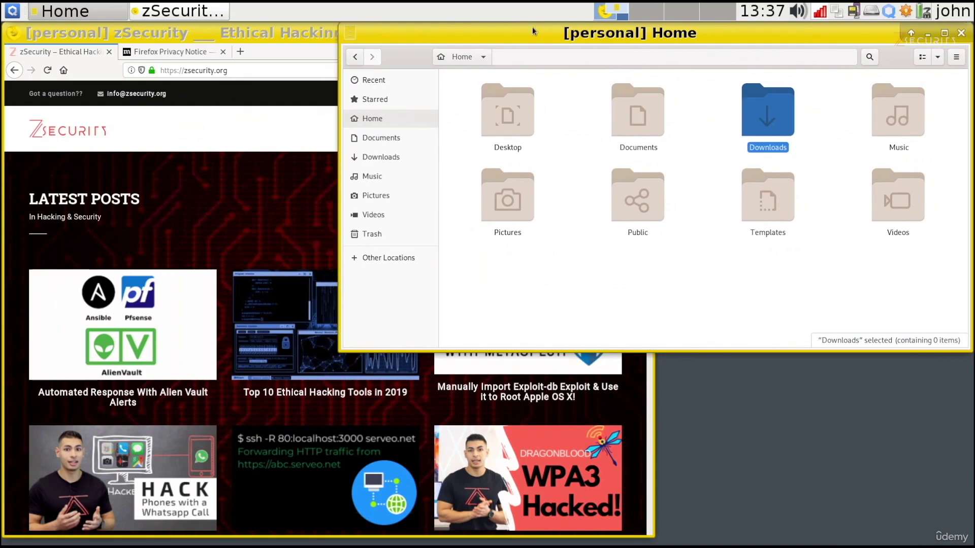
# Launch Firefox in the work domain and load google.com
pyautogui.click(14, 12)
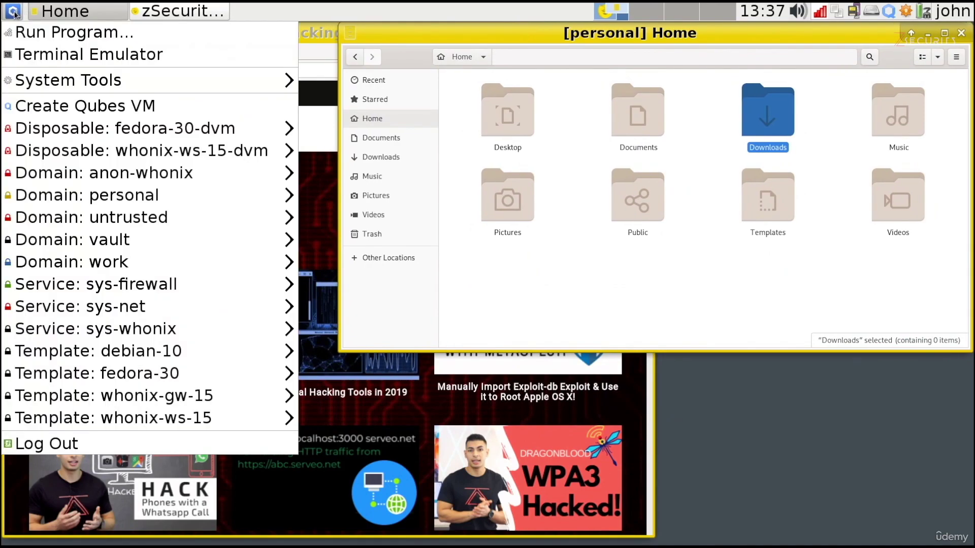
pyautogui.moveTo(166, 269)
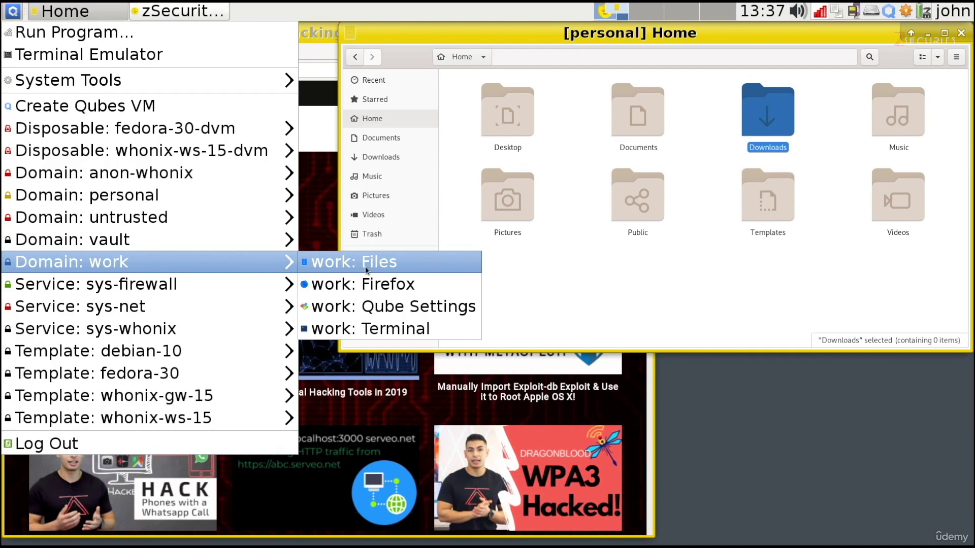
pyautogui.click(438, 287)
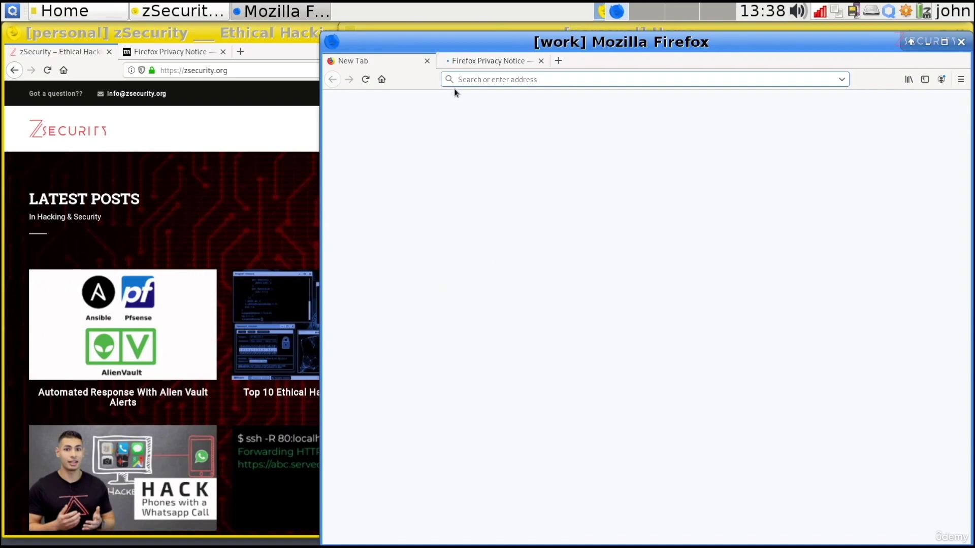
pyautogui.write('google.com')
pyautogui.press('Return')
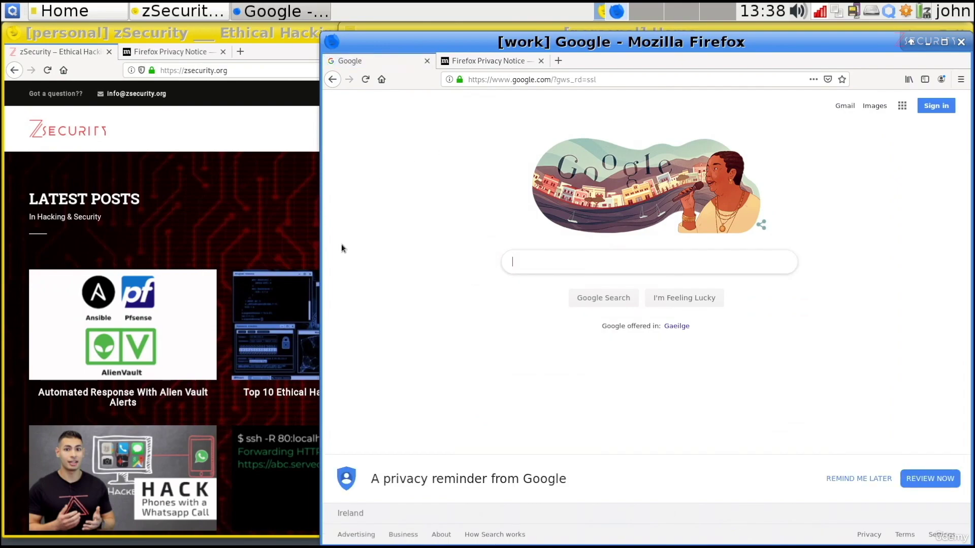
# Narrow the work Firefox window to uncover more of the personal one, and alternate focus between the two browsers
pyautogui.moveTo(327, 286); pyautogui.dragTo(442, 275)
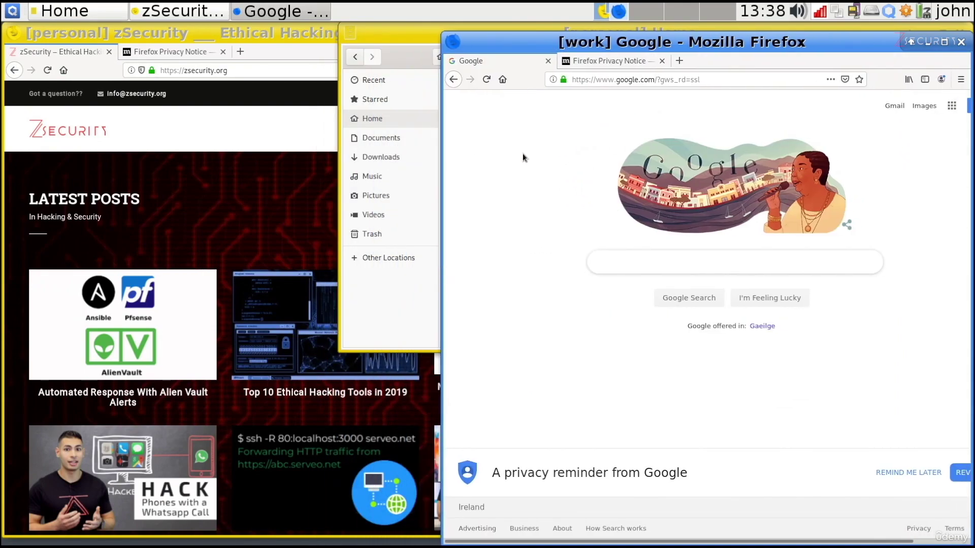
pyautogui.click(248, 190)
pyautogui.click(705, 167)
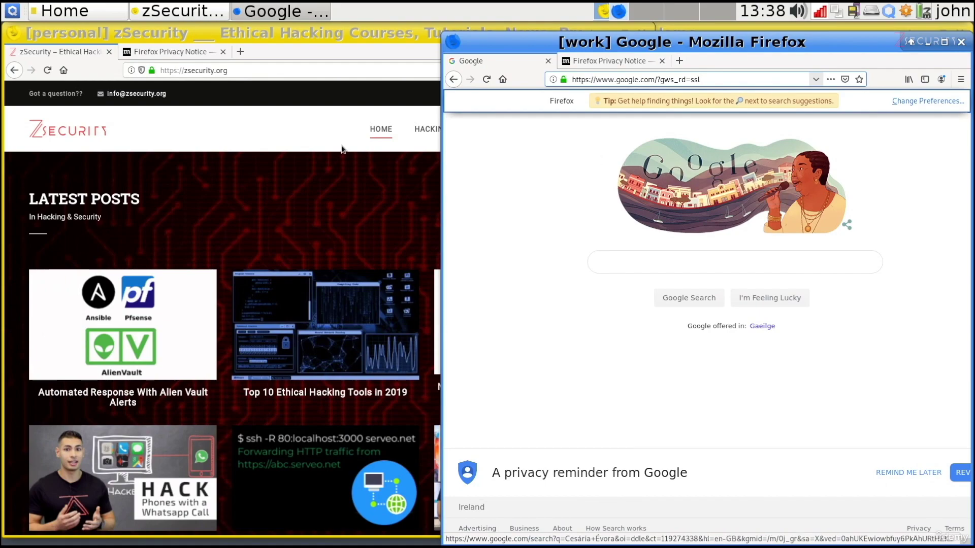
pyautogui.click(335, 178)
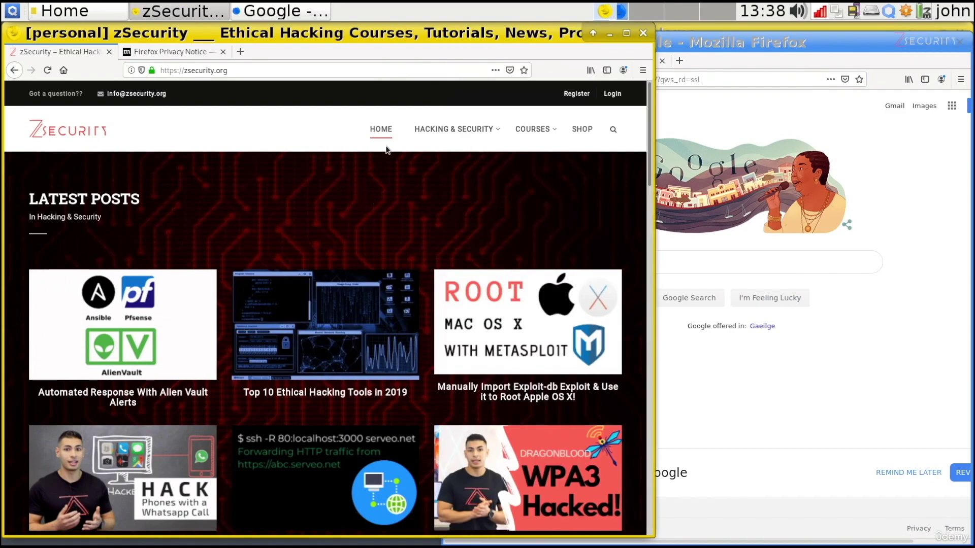
pyautogui.click(737, 108)
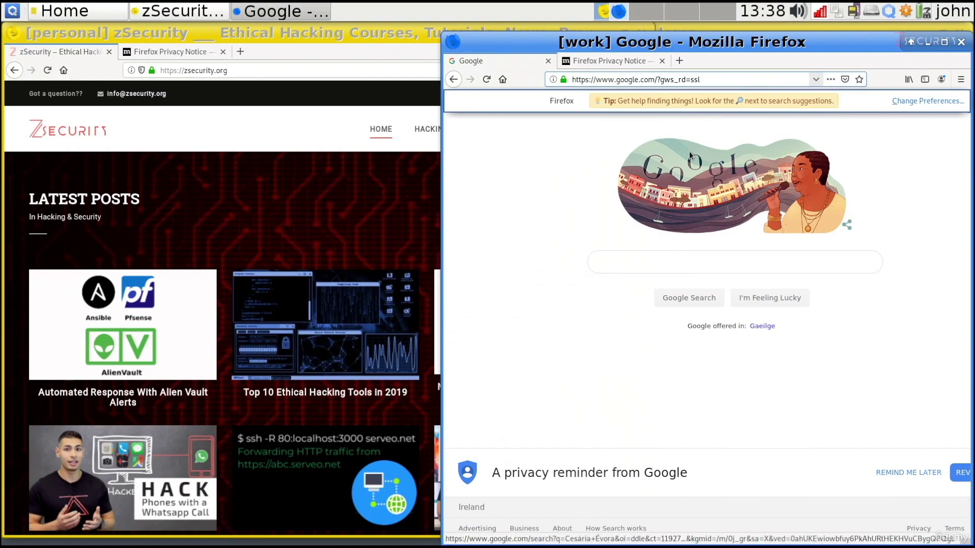
# Compare the two browser windows, and narrow the personal Firefox window so the work Google page shows beside it
pyautogui.click(293, 51)
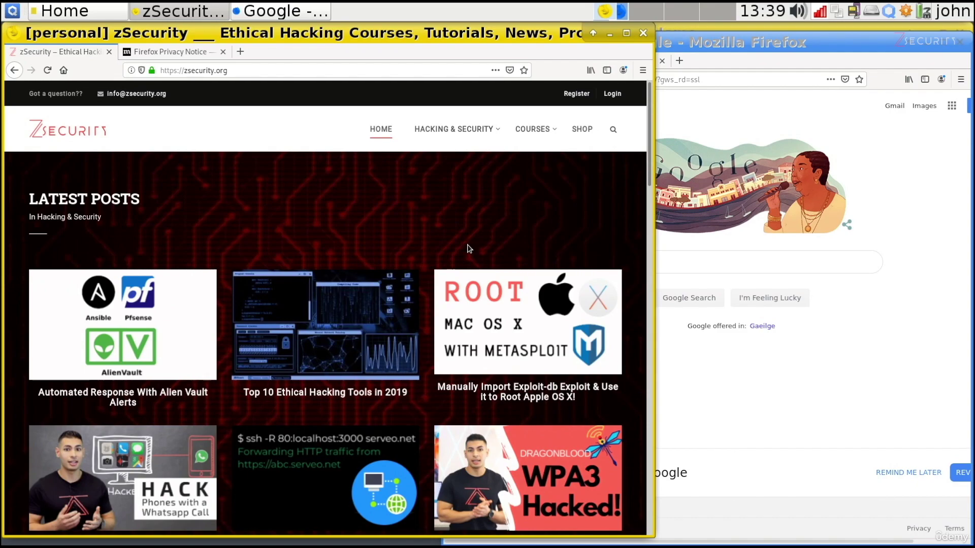
pyautogui.click(776, 437)
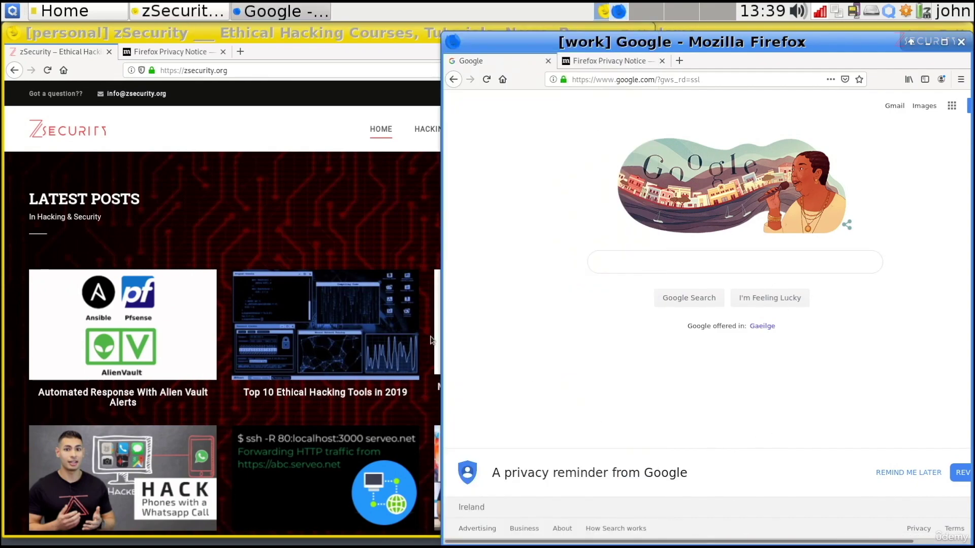
pyautogui.click(329, 167)
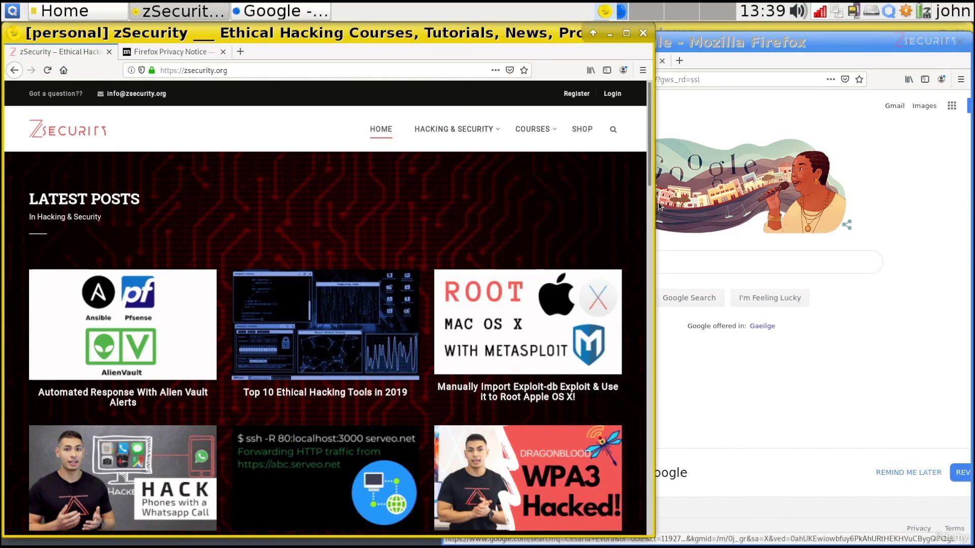
pyautogui.moveTo(656, 205); pyautogui.dragTo(529, 214)
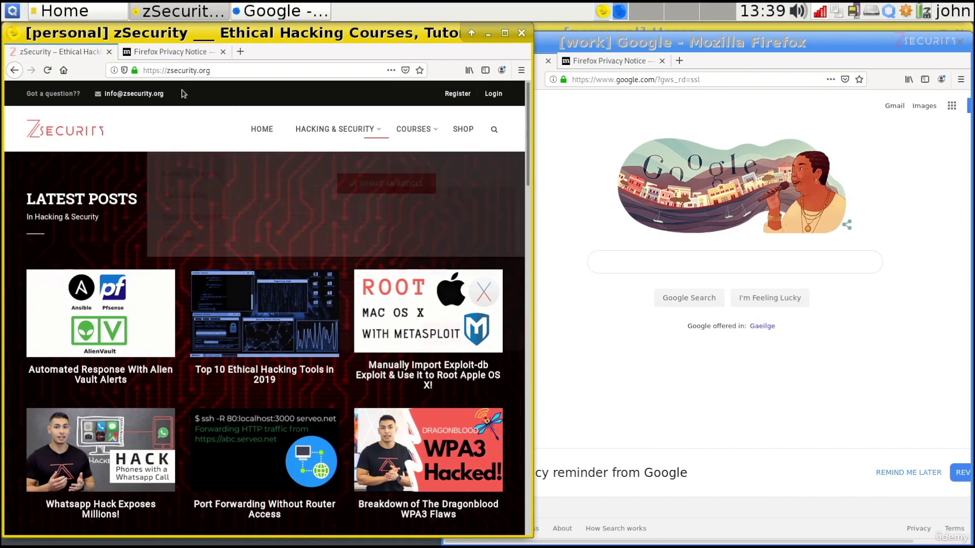
pyautogui.click(11, 11)
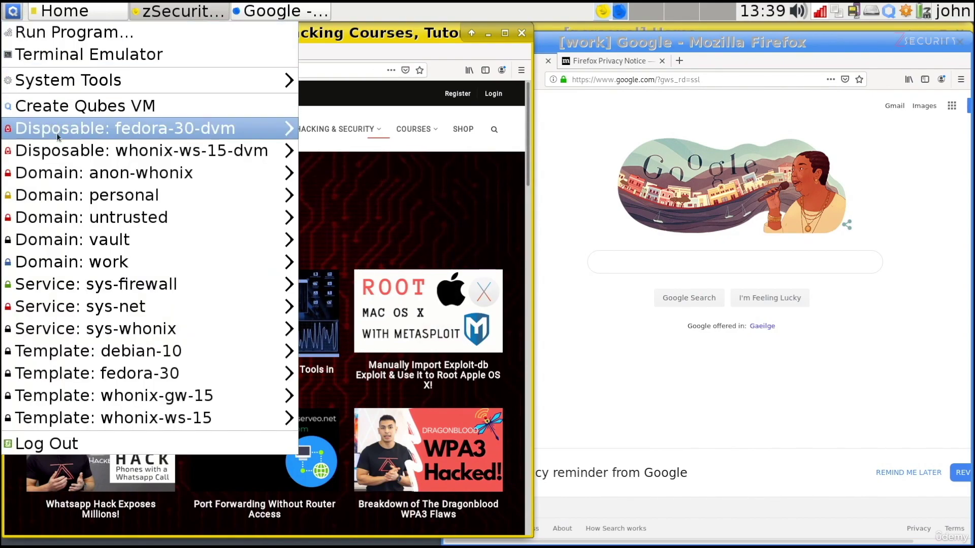
pyautogui.moveTo(82, 203)
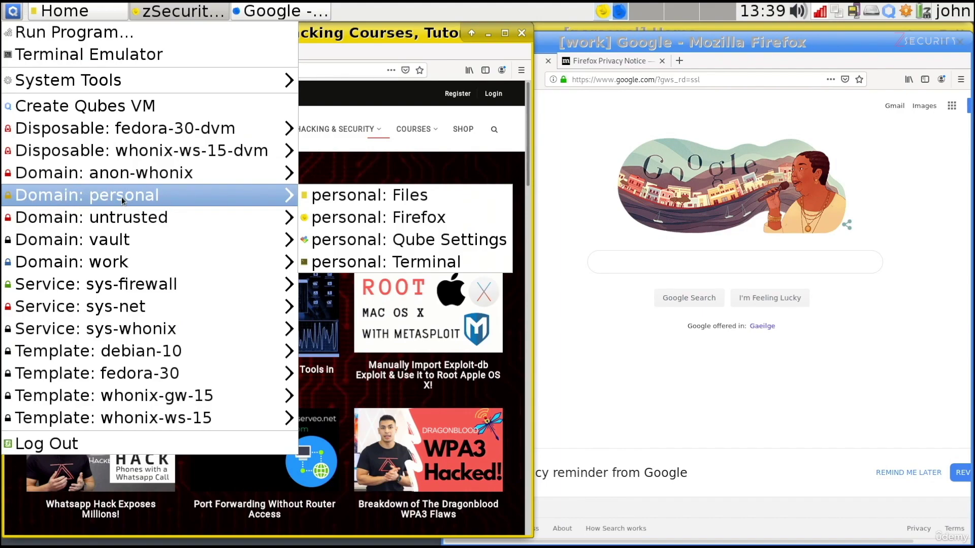
pyautogui.click(387, 167)
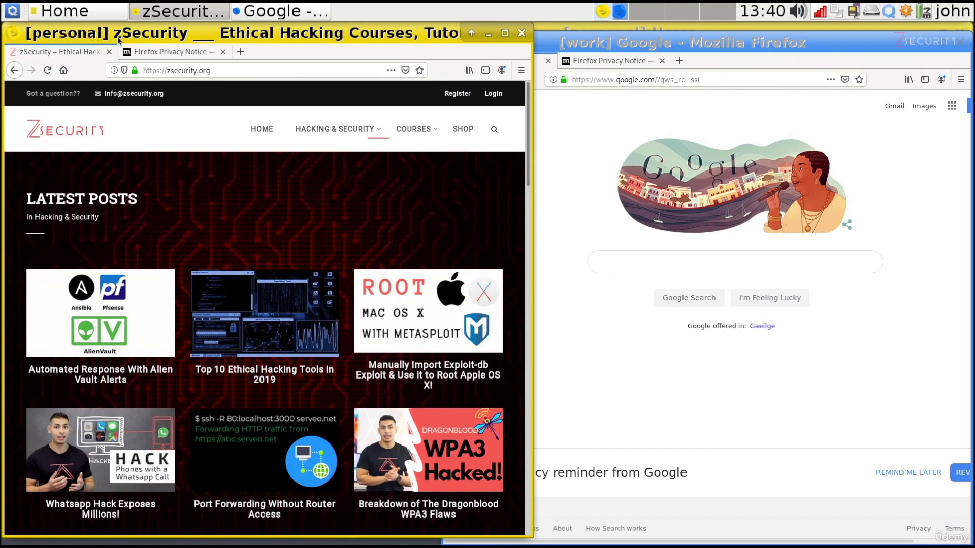
# Bring the personal domain's Files window to the front
pyautogui.click(565, 26)
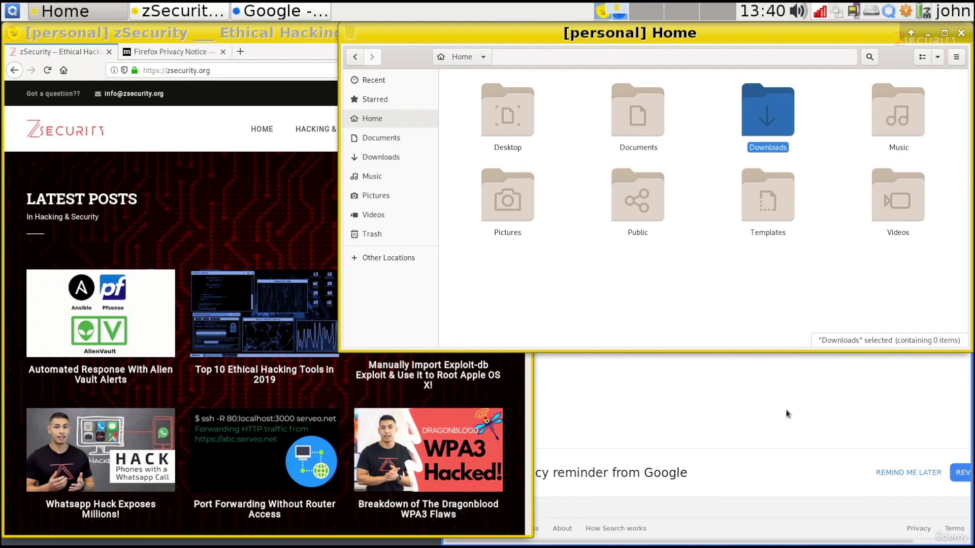
# Bring the work Firefox window forward and view which applications the work domain offers
pyautogui.click(792, 422)
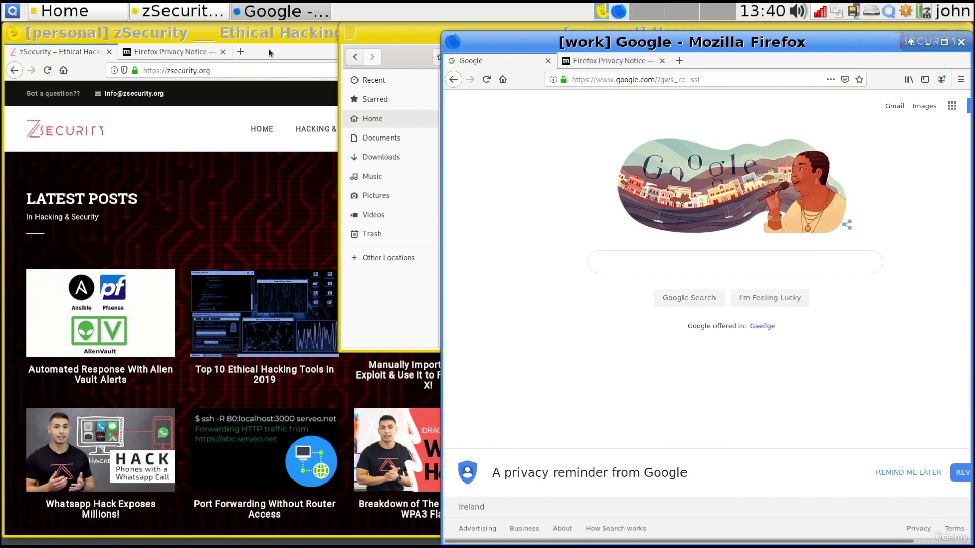
pyautogui.click(15, 11)
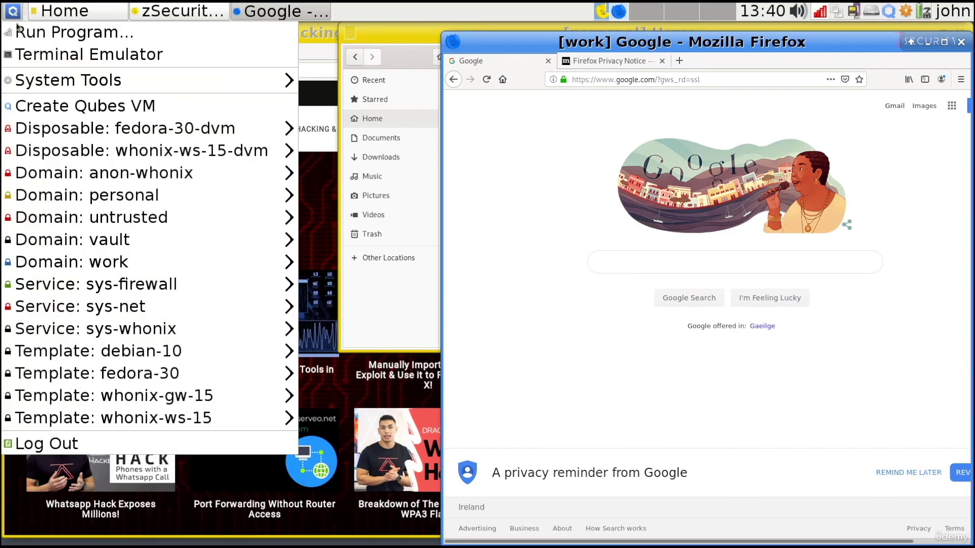
pyautogui.moveTo(45, 266)
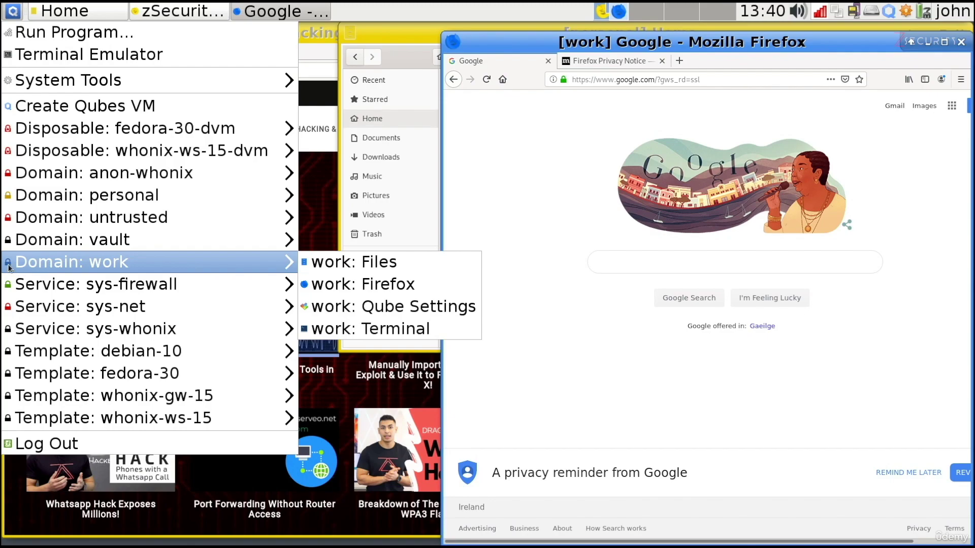
pyautogui.click(605, 330)
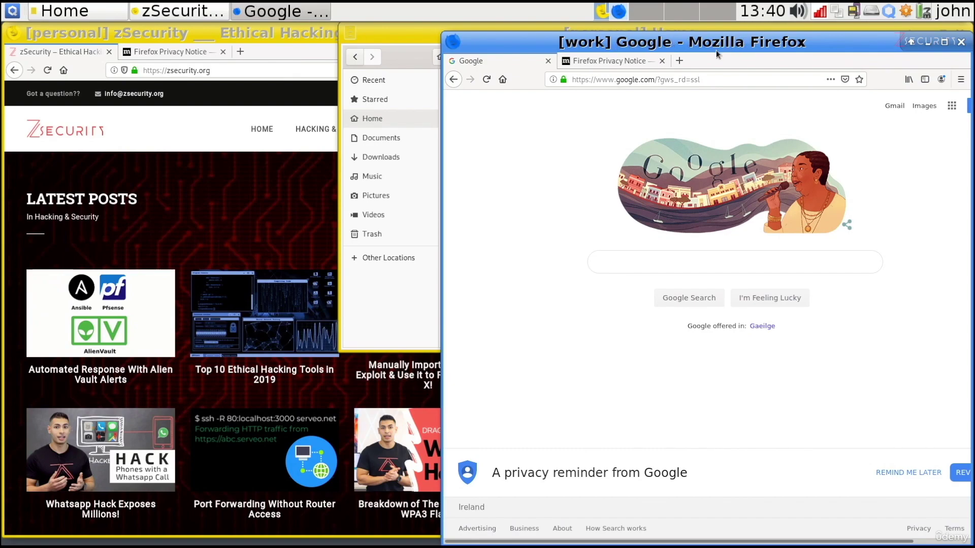
# Launch the work domain's file manager and place its window over the work Firefox window
pyautogui.click(12, 10)
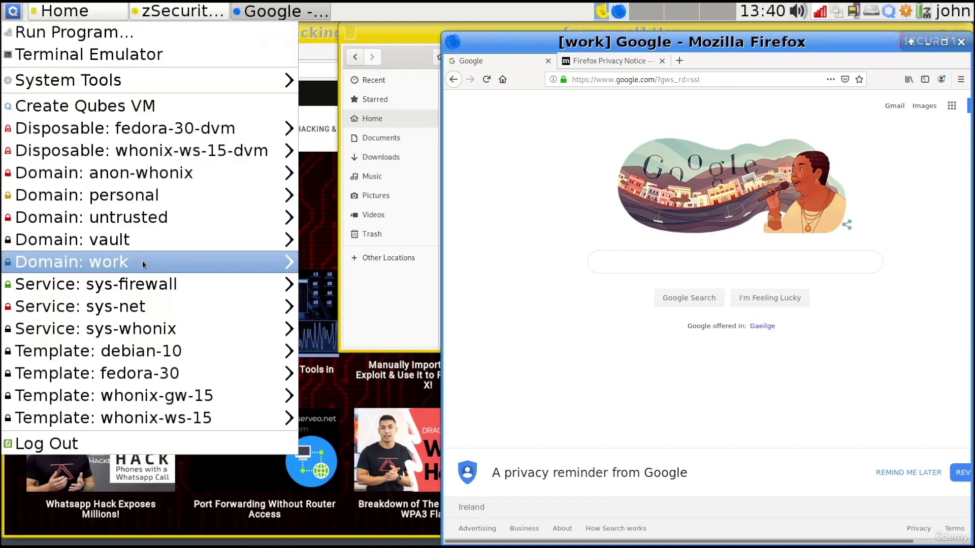
pyautogui.moveTo(143, 263)
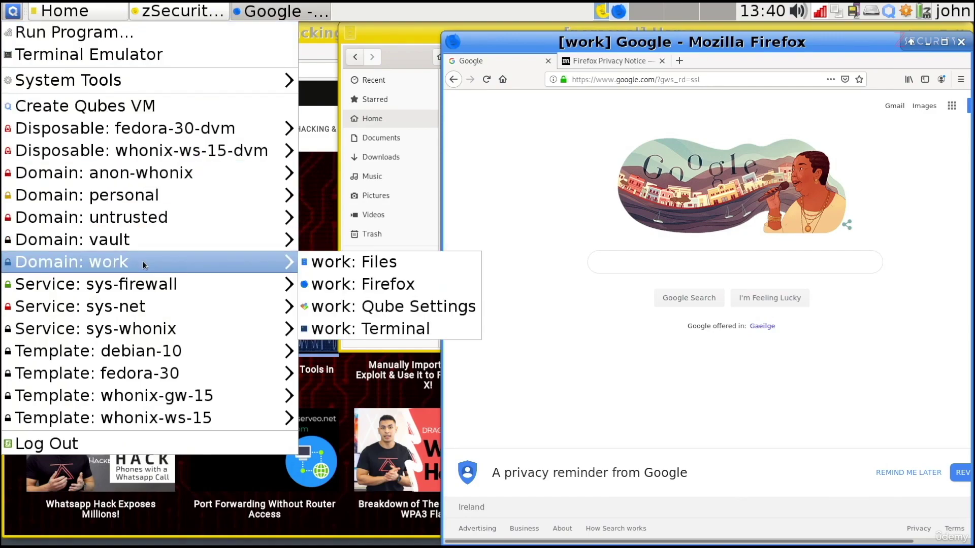
pyautogui.click(358, 263)
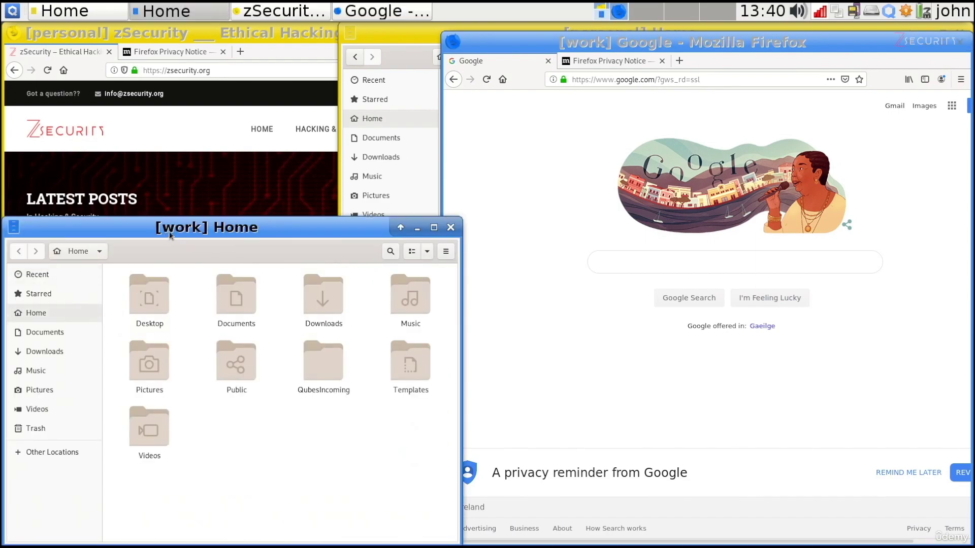
pyautogui.moveTo(252, 235); pyautogui.dragTo(726, 167)
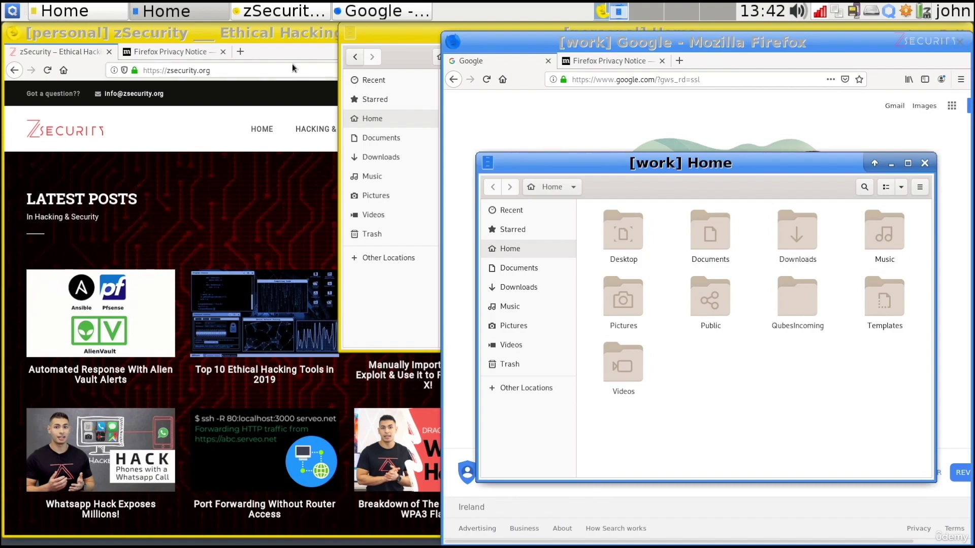
# Move the work Files window clear of the personal Firefox window, and bring that browser to the front
pyautogui.click(284, 33)
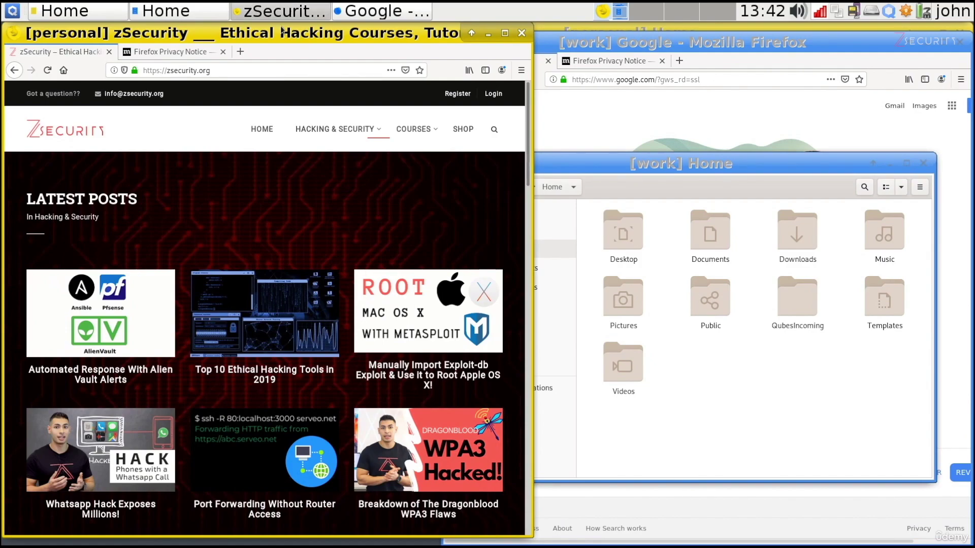
pyautogui.click(167, 17)
pyautogui.moveTo(544, 159); pyautogui.dragTo(572, 96)
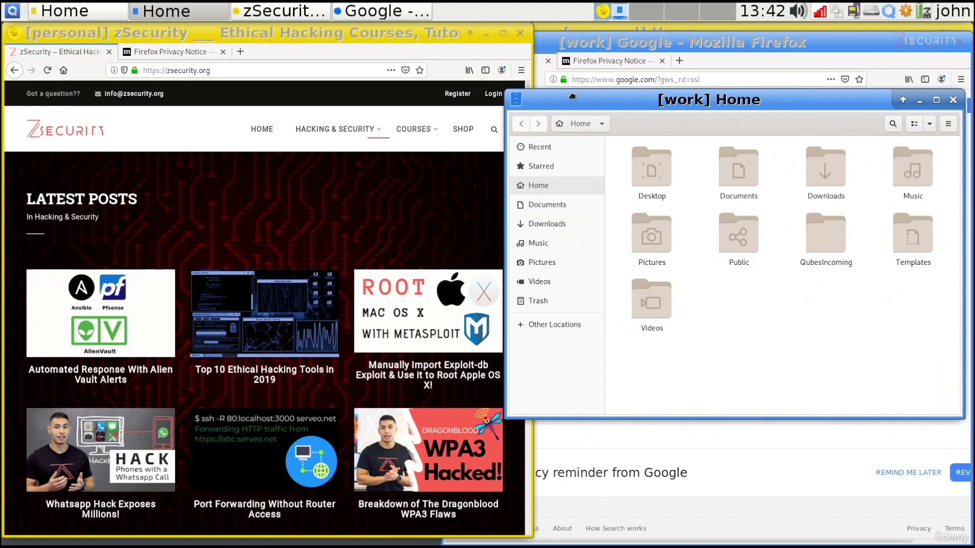
pyautogui.click(224, 198)
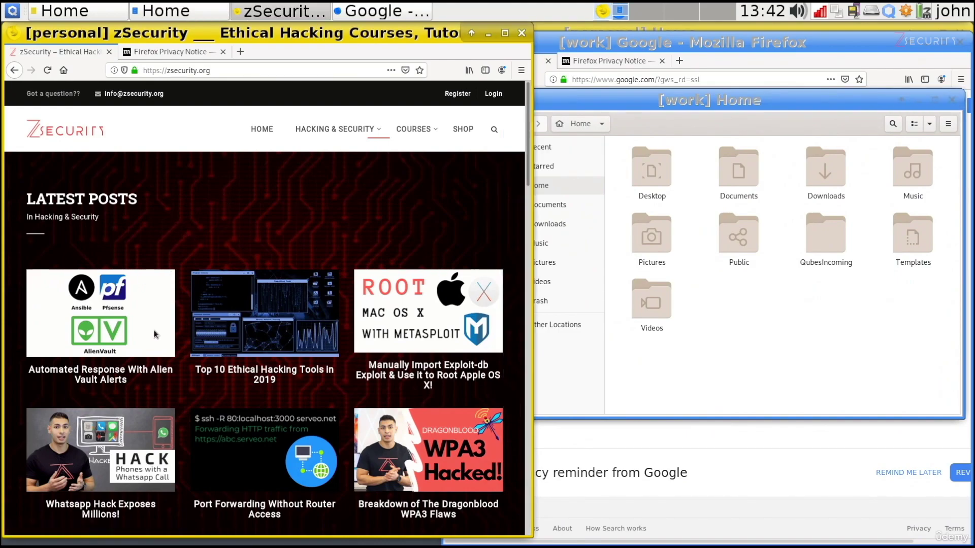
# Save the Automated Response With Alien Vault Alerts image from the personal browser as al-300x177.png in Downloads
pyautogui.rightClick(120, 294)
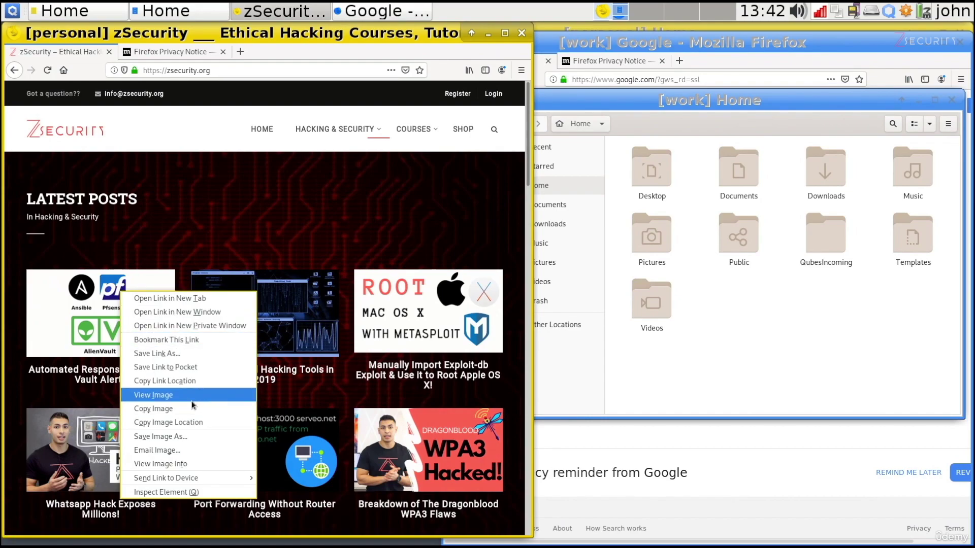
pyautogui.click(189, 438)
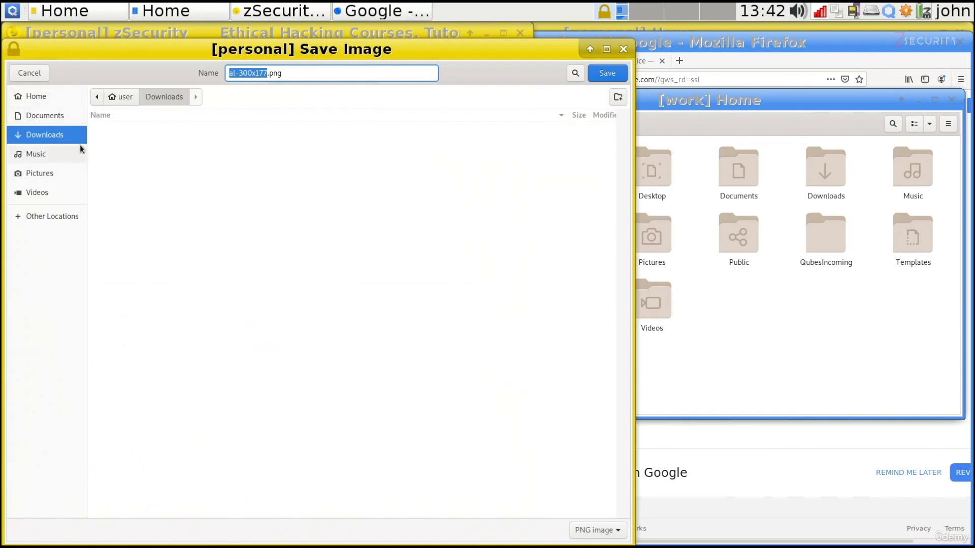
pyautogui.click(608, 74)
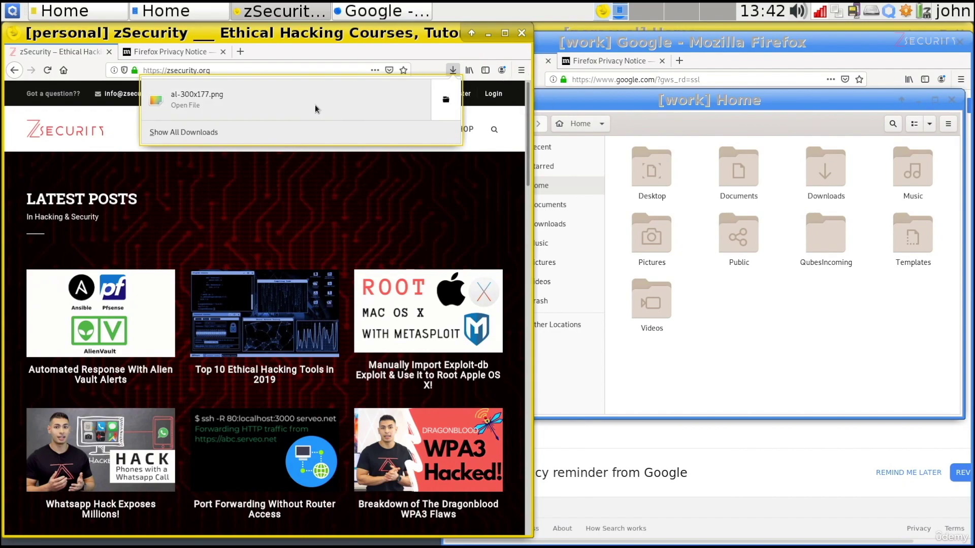
# View al-300x177.png from the personal domain's Downloads folder, and close the image viewer
pyautogui.click(159, 9)
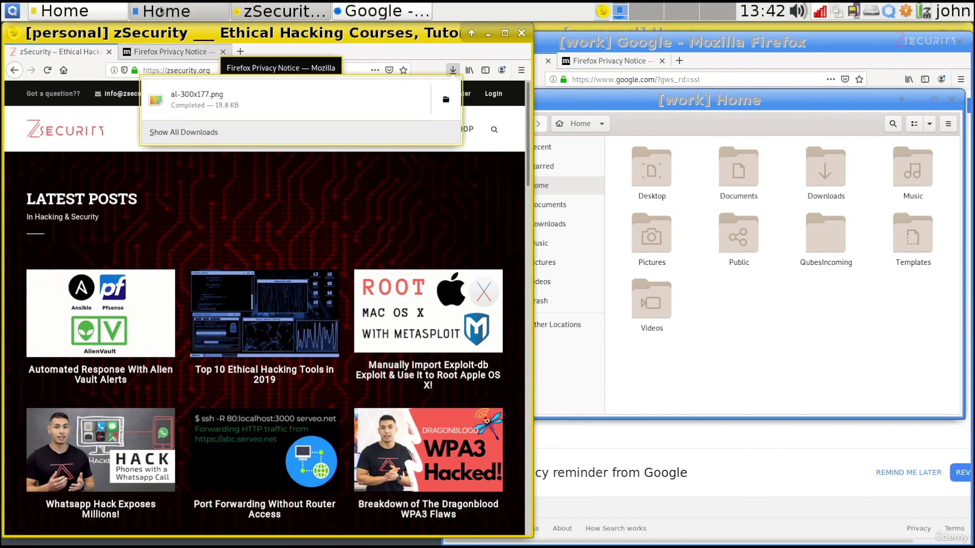
pyautogui.click(345, 12)
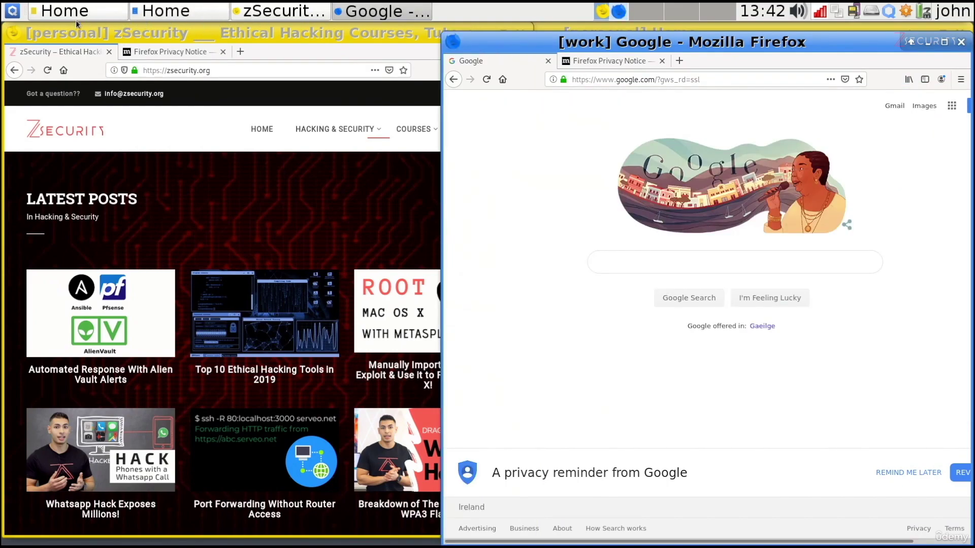
pyautogui.click(91, 32)
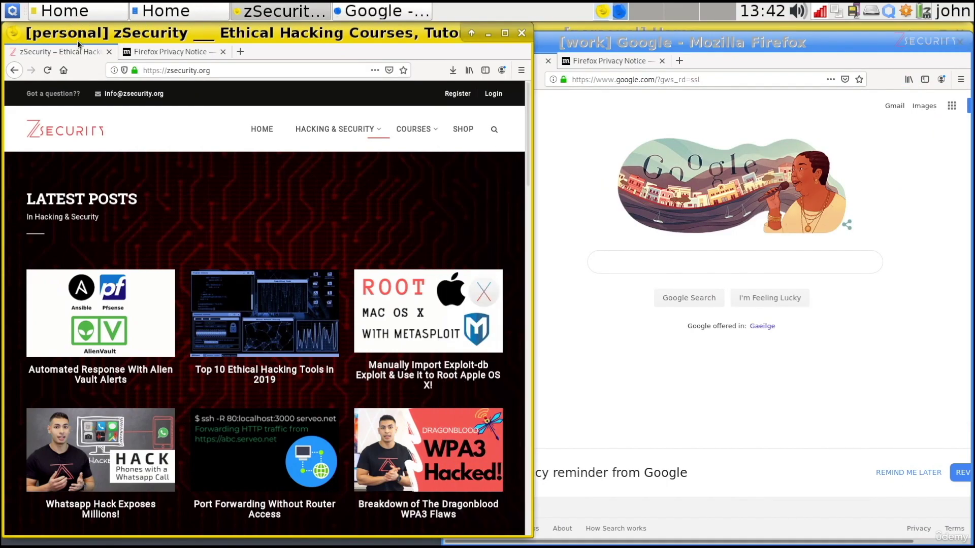
pyautogui.click(79, 14)
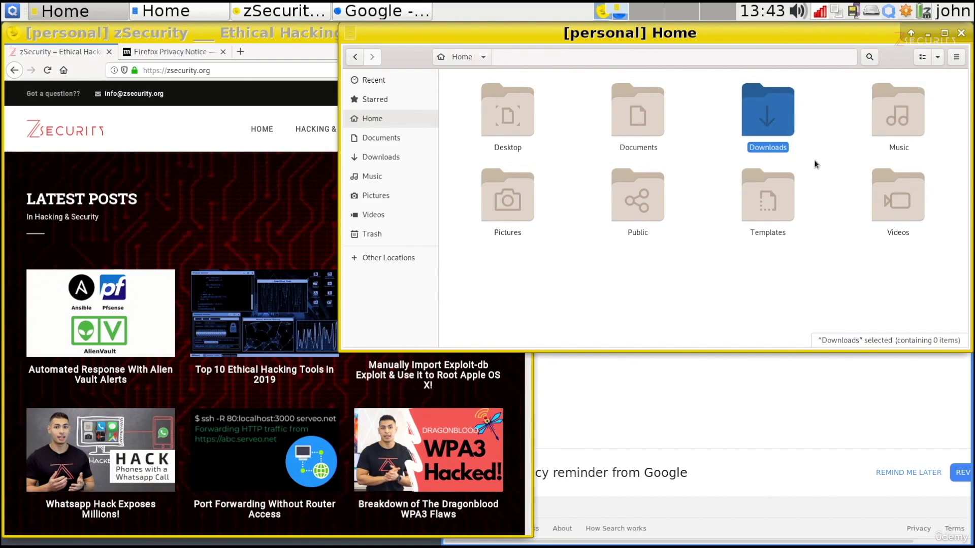
pyautogui.doubleClick(750, 109)
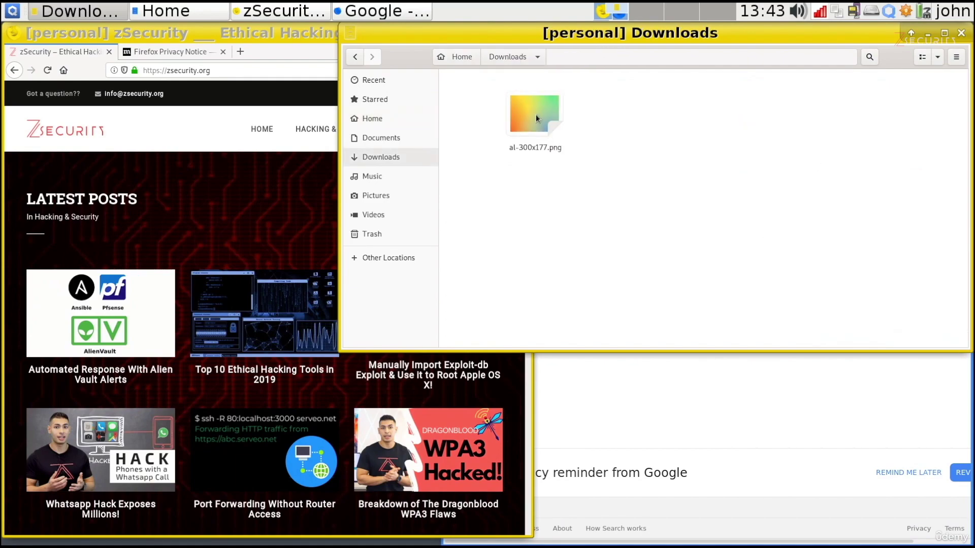
pyautogui.click(535, 114)
pyautogui.doubleClick(540, 113)
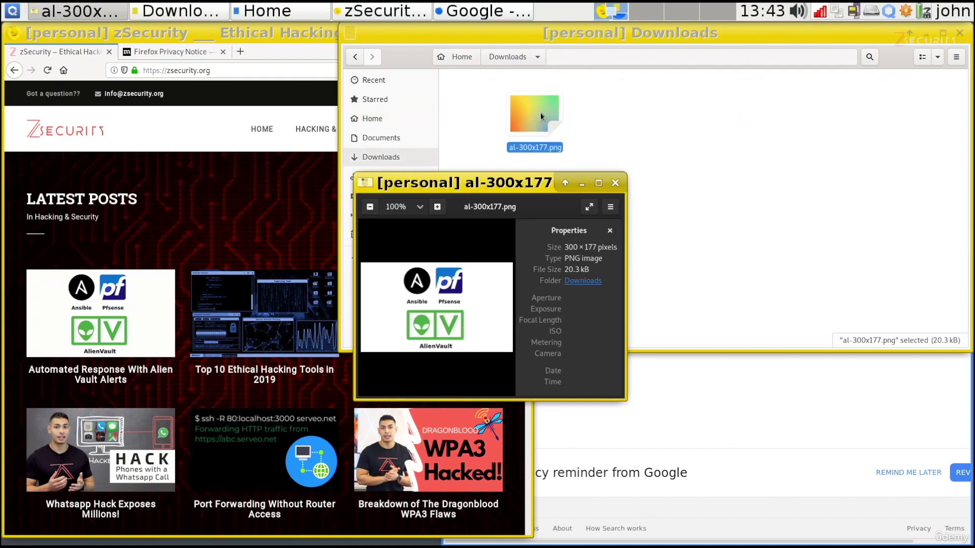
pyautogui.click(620, 185)
# Place the personal Downloads window beside the work file manager, and open the work domain's Downloads folder for comparison
pyautogui.moveTo(606, 33); pyautogui.dragTo(293, 111)
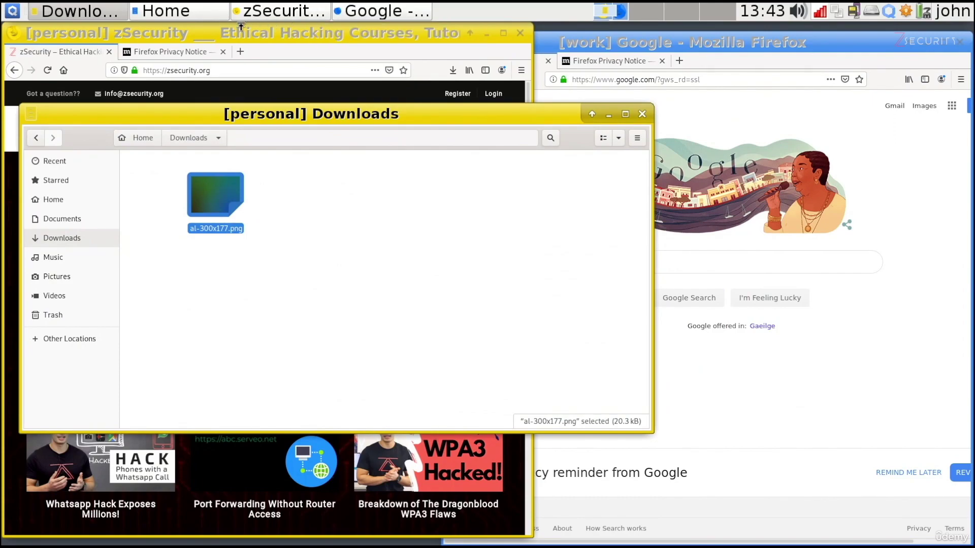
pyautogui.click(189, 20)
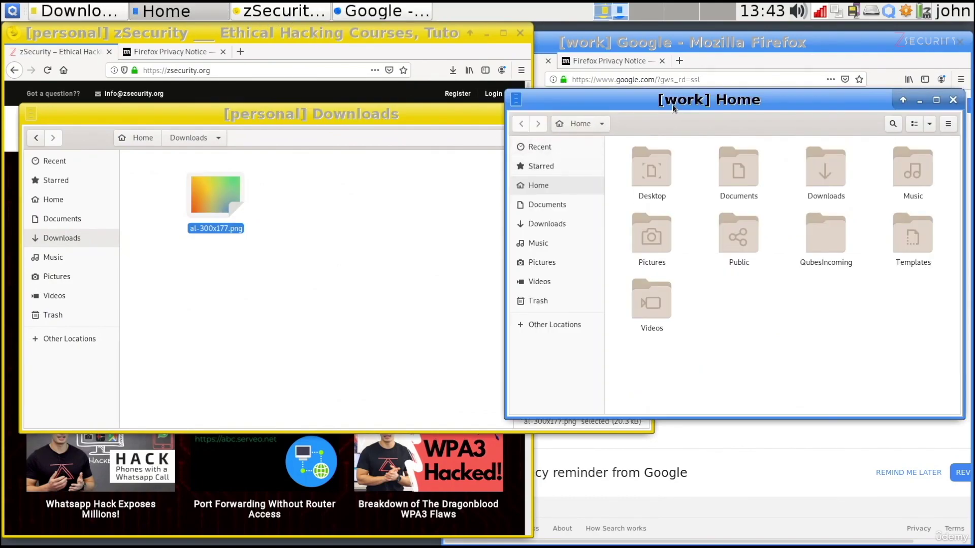
pyautogui.doubleClick(823, 173)
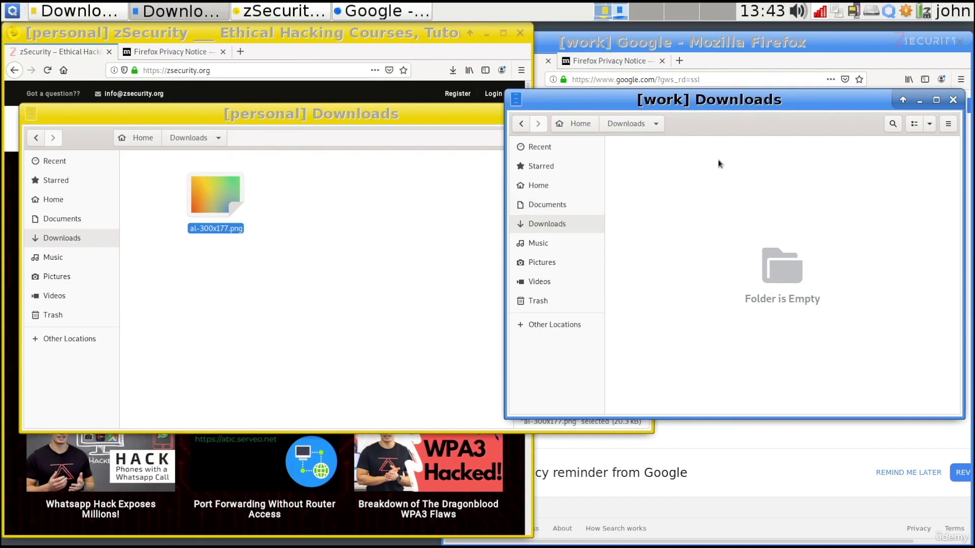
# Show the browsing history in the personal Firefox window and expand the Today entries
pyautogui.click(317, 45)
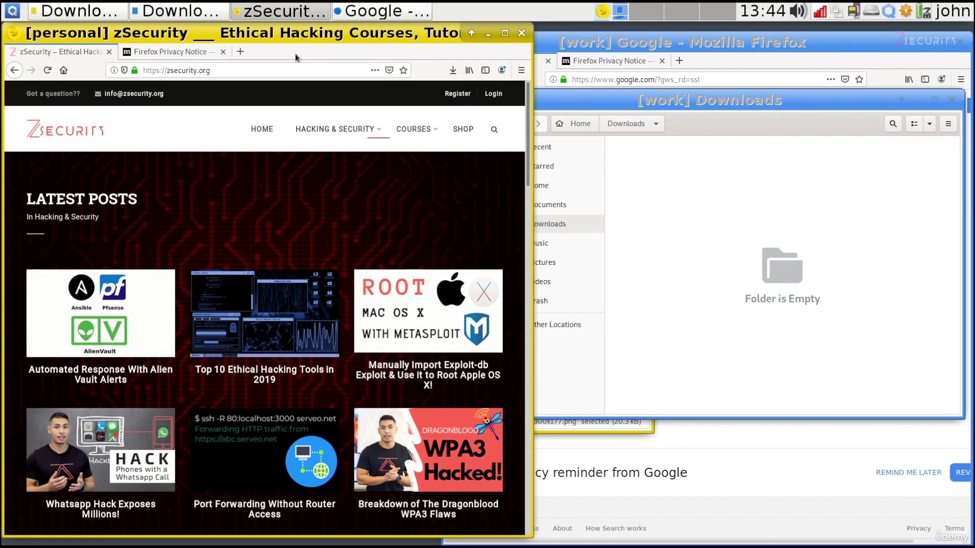
pyautogui.hotkey('ctrl', 'h')
pyautogui.click(16, 138)
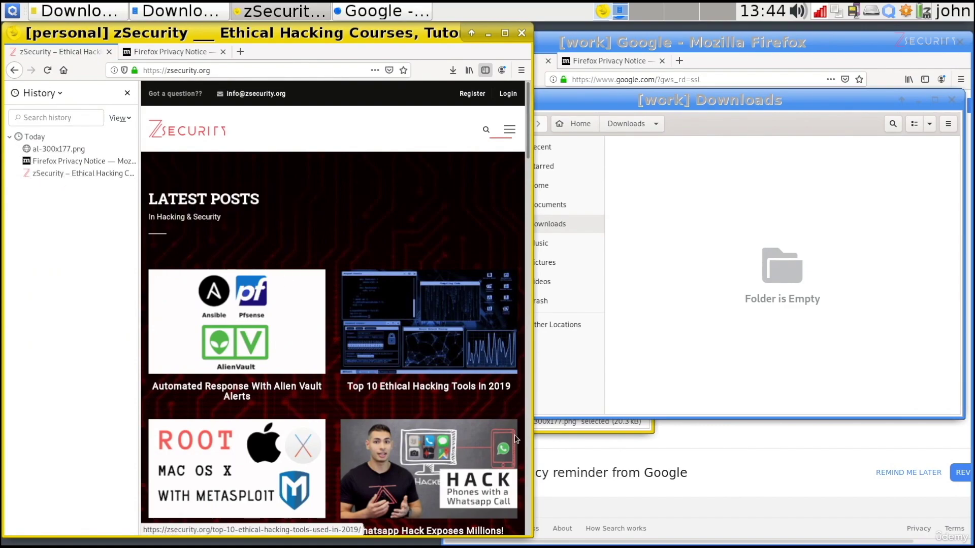
# Show the browsing history in the work Firefox window with the Today entries expanded
pyautogui.click(768, 457)
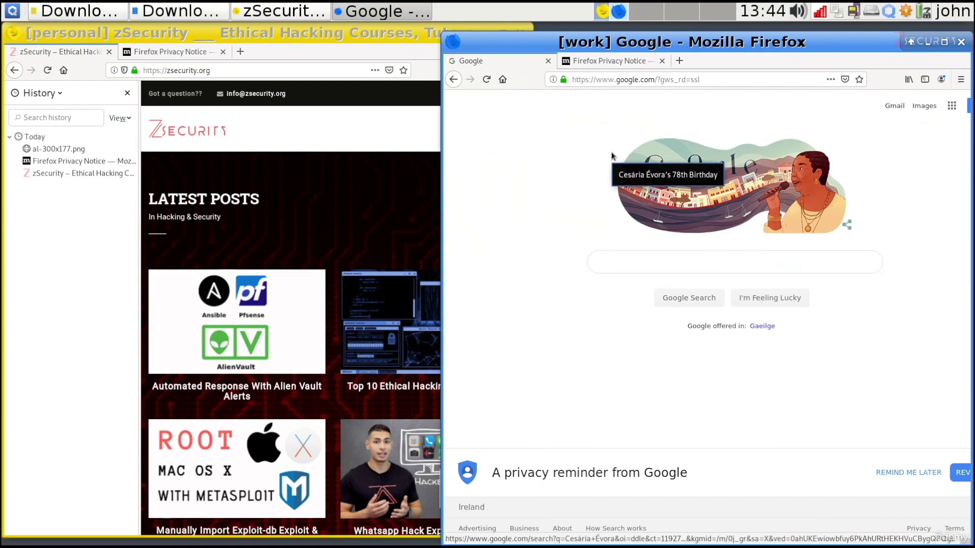
pyautogui.hotkey('ctrl', 'h')
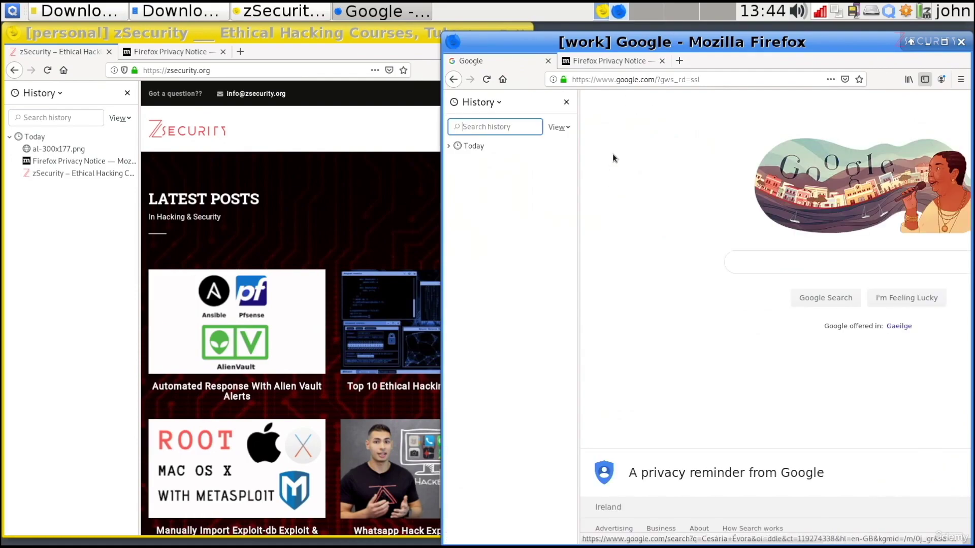
pyautogui.click(445, 144)
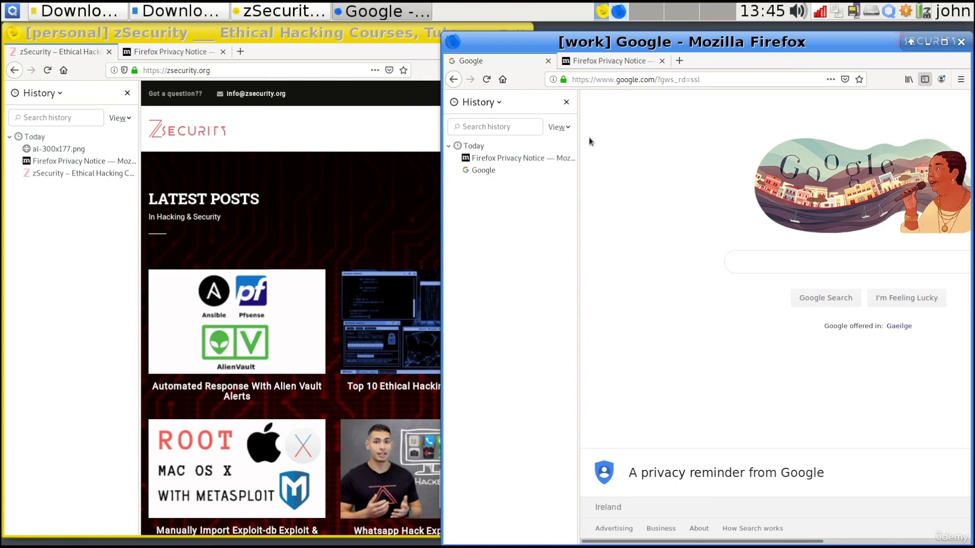
# Return to the personal browser and view which applications the untrusted domain offers
pyautogui.click(334, 206)
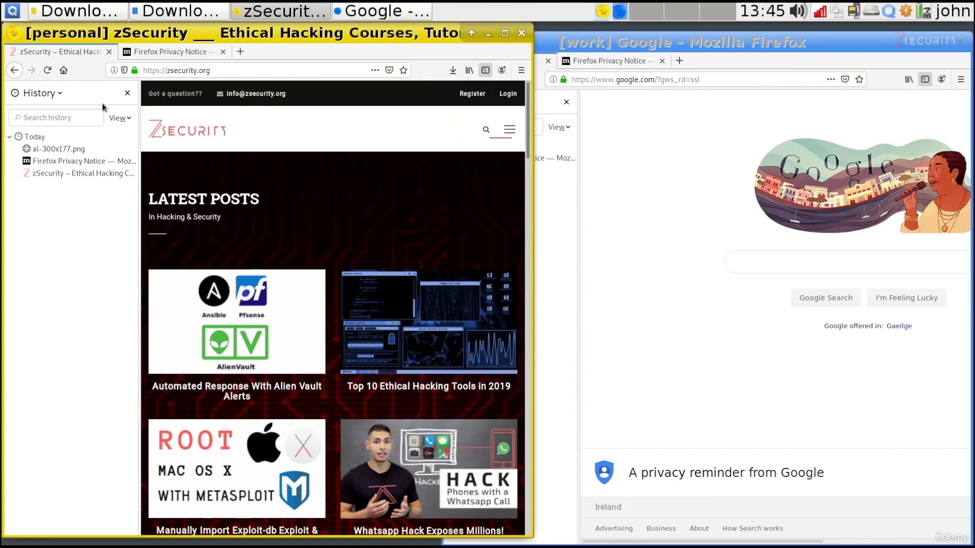
pyautogui.click(12, 10)
pyautogui.moveTo(80, 217)
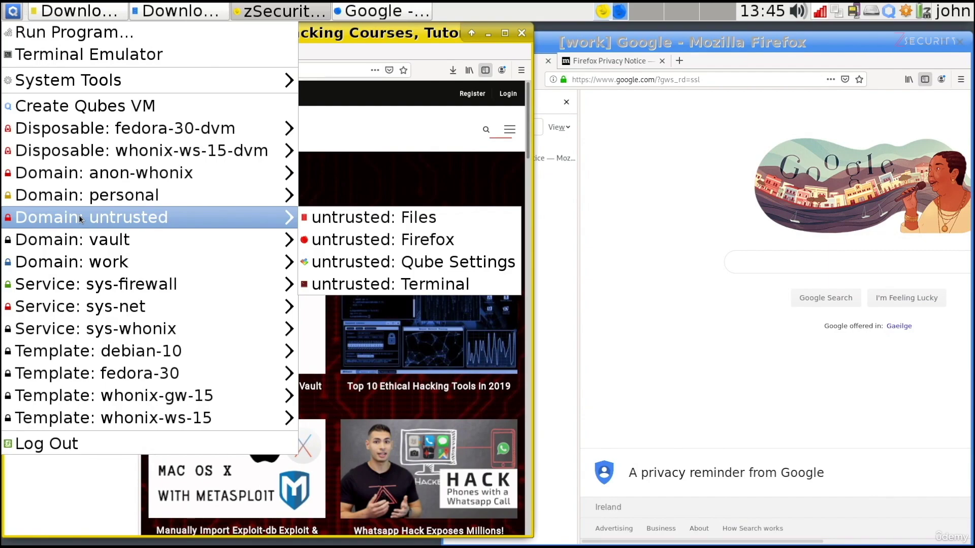
pyautogui.click(493, 213)
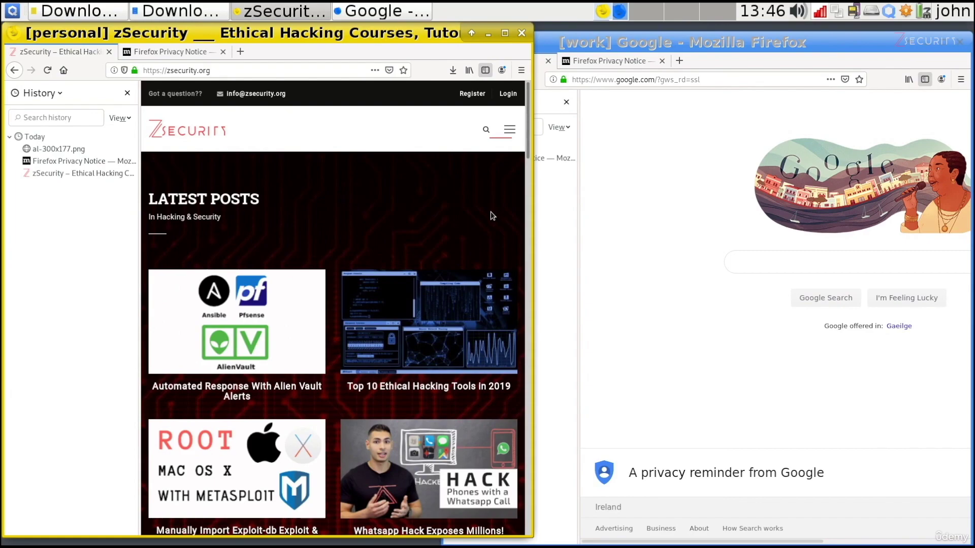
# Close the personal domain's Firefox window, including all its tabs, and its Downloads file manager window
pyautogui.click(522, 33)
pyautogui.click(363, 332)
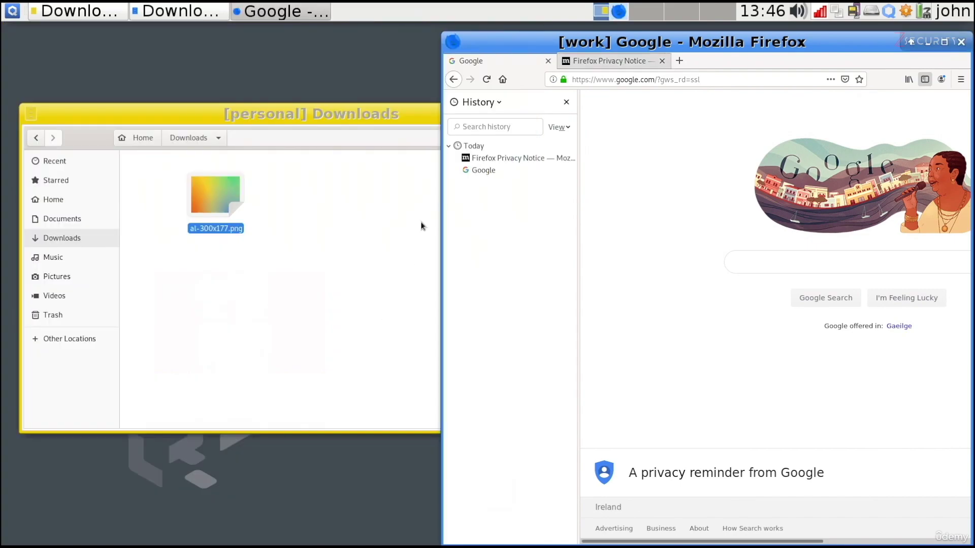
pyautogui.click(345, 108)
pyautogui.click(649, 120)
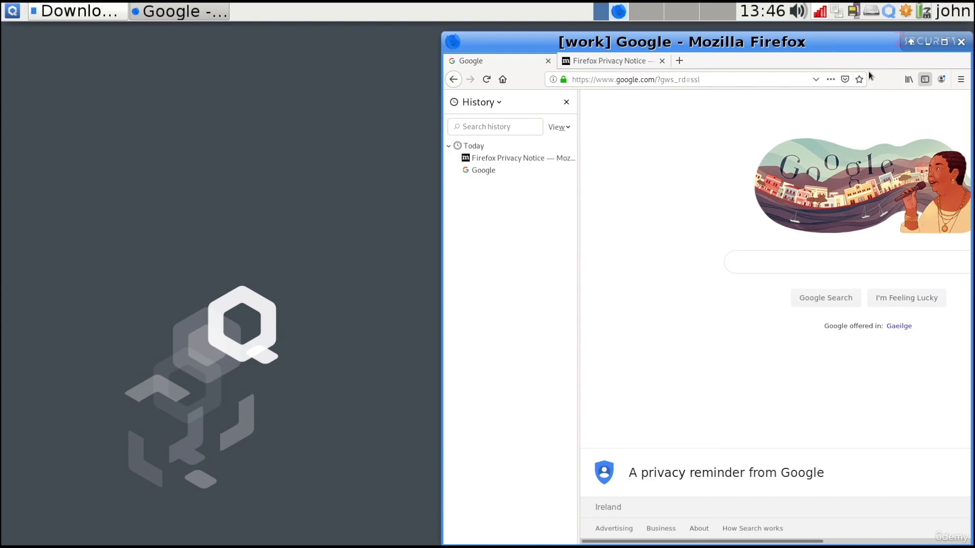
# Shut down the personal qube from the list of running qubes
pyautogui.click(889, 11)
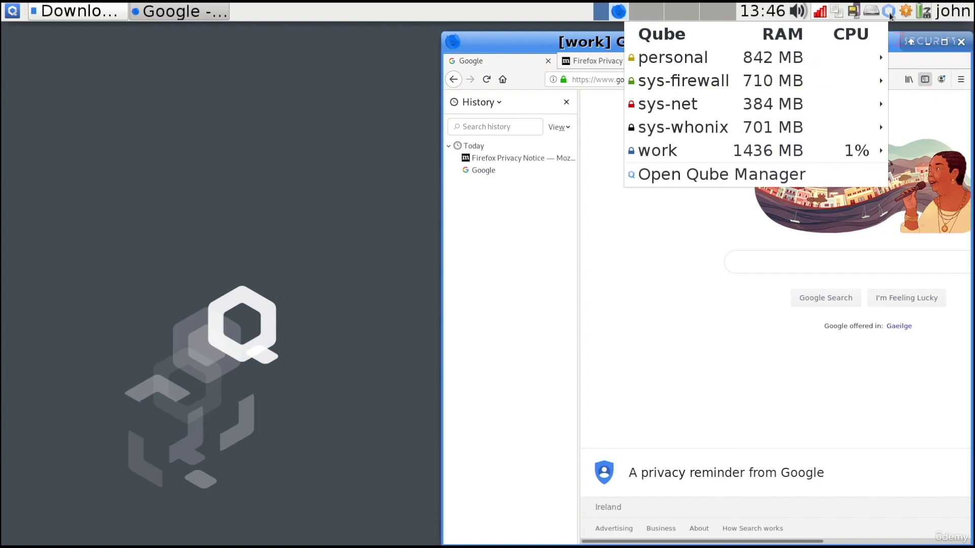
pyautogui.moveTo(756, 58)
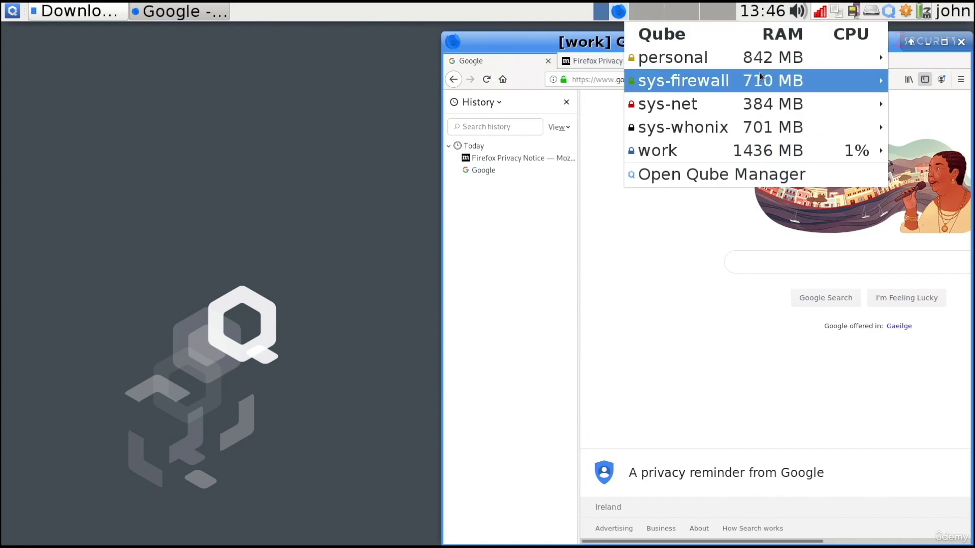
pyautogui.moveTo(765, 159)
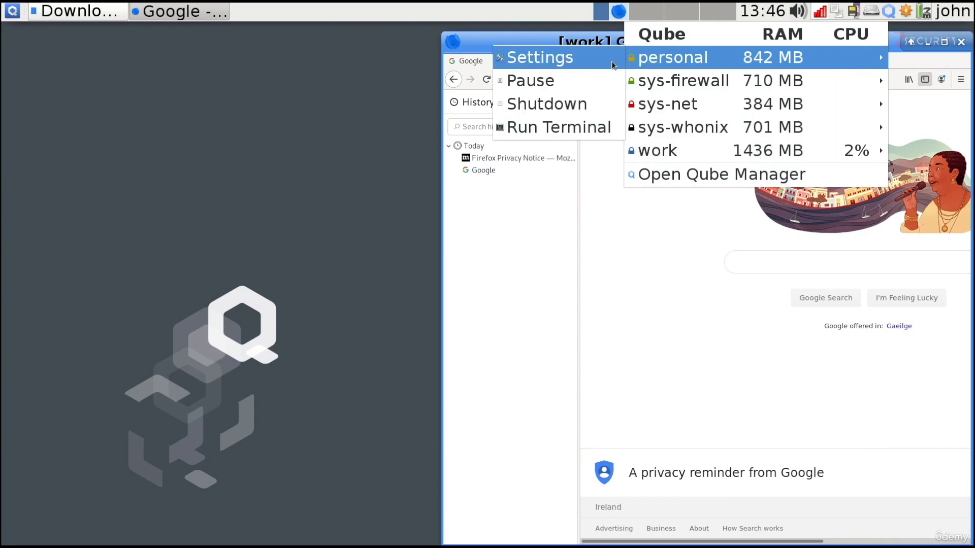
pyautogui.click(565, 108)
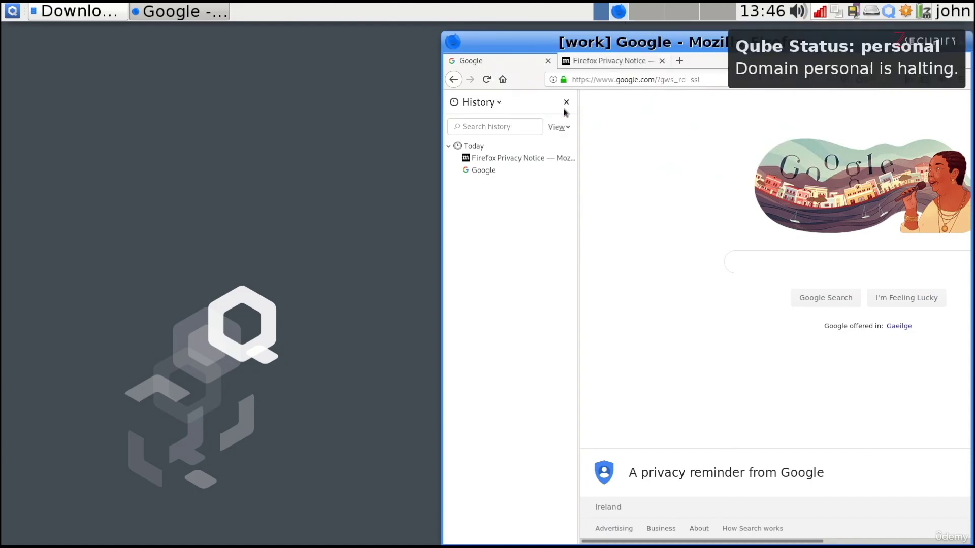